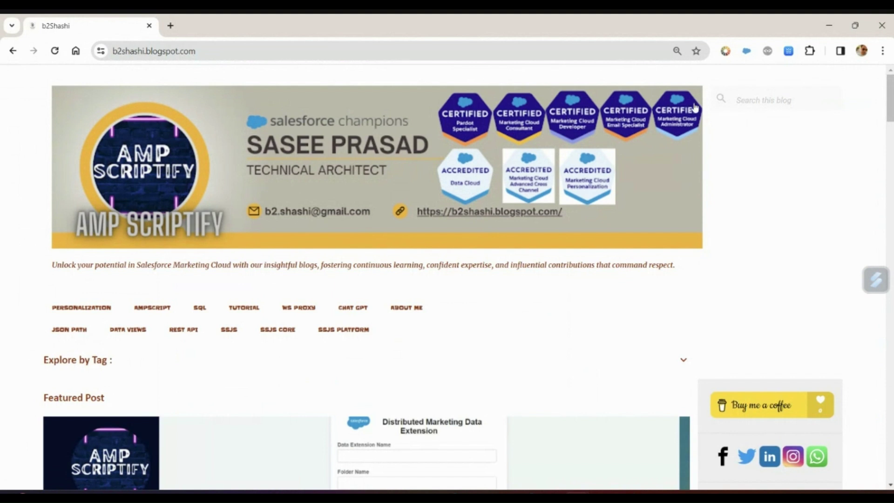
# Search the blog for 'transactional' and open the Understanding Transactional Messaging post
pyautogui.click(737, 99)
pyautogui.write('transac')
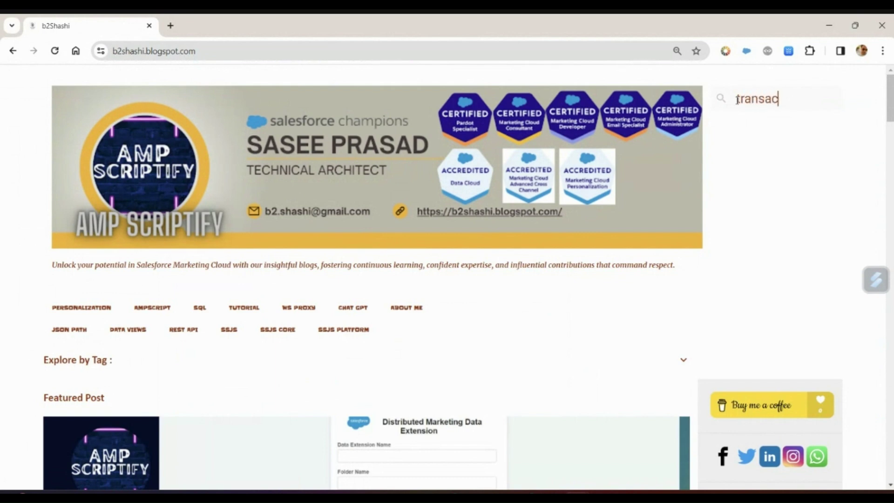
pyautogui.write('tional')
pyautogui.press('Return')
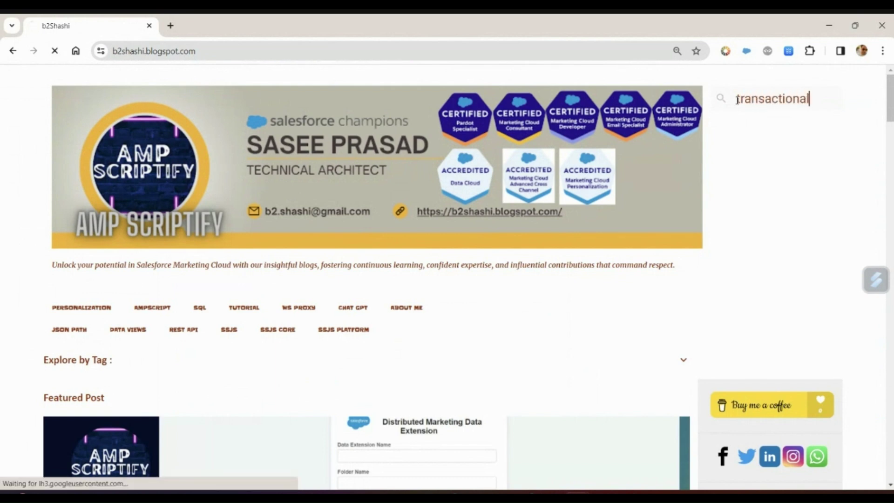
pyautogui.scroll(-3, 645, 180)
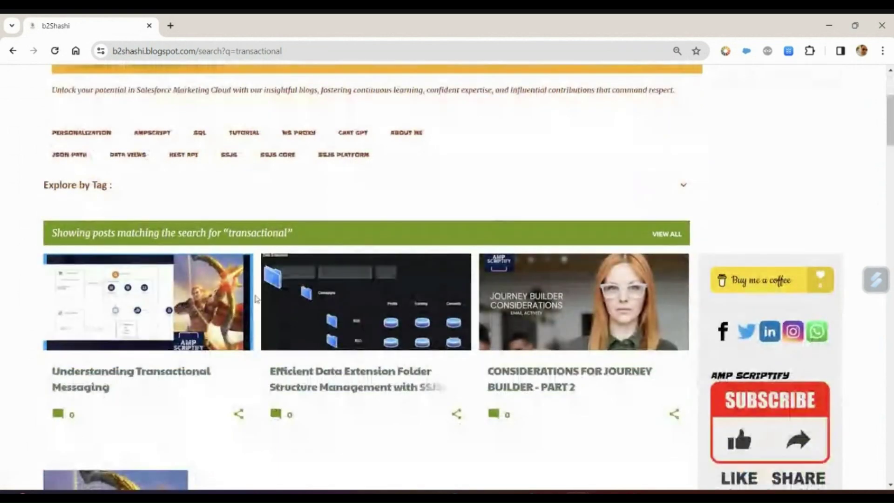
pyautogui.click(122, 380)
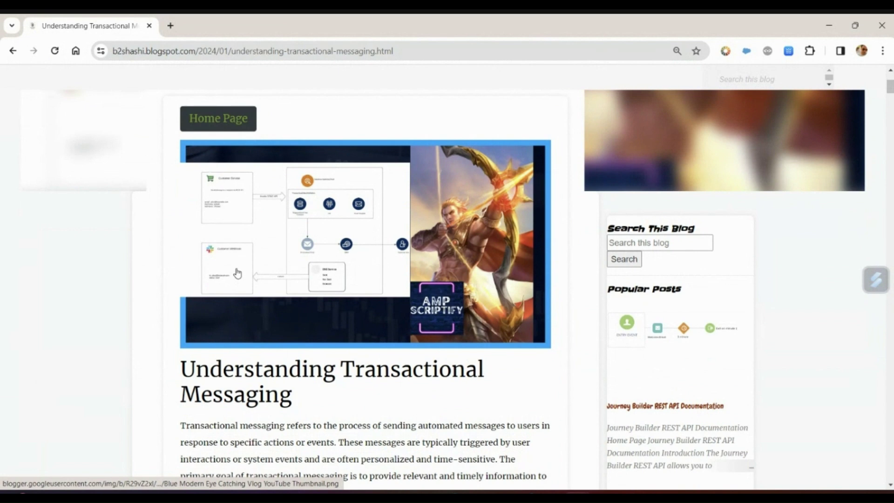
# Read the post's characteristics, examples, capabilities and API considerations down to Getting Started
pyautogui.scroll(-5, 237, 276)
pyautogui.scroll(-3, 237, 268)
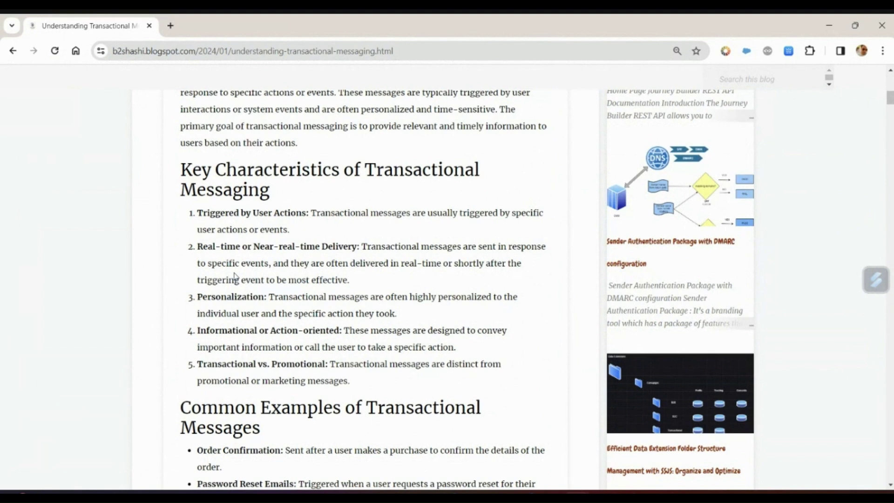
pyautogui.scroll(-5, 249, 270)
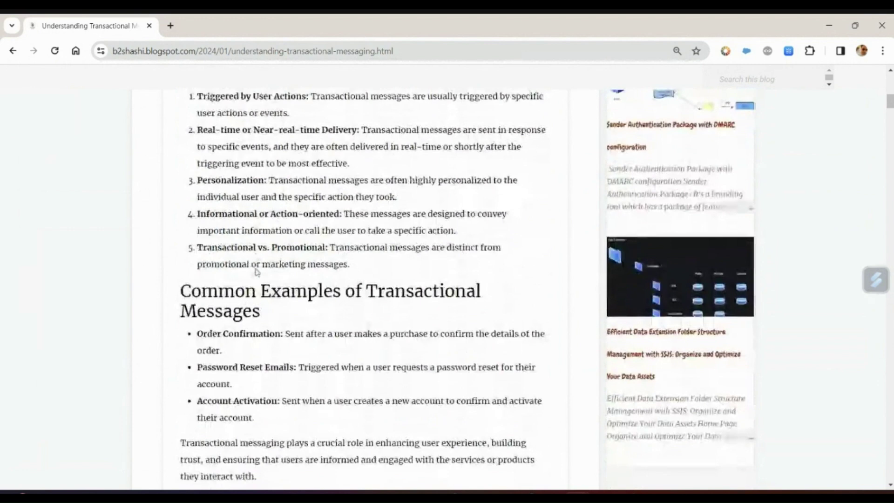
pyautogui.scroll(-1, 256, 272)
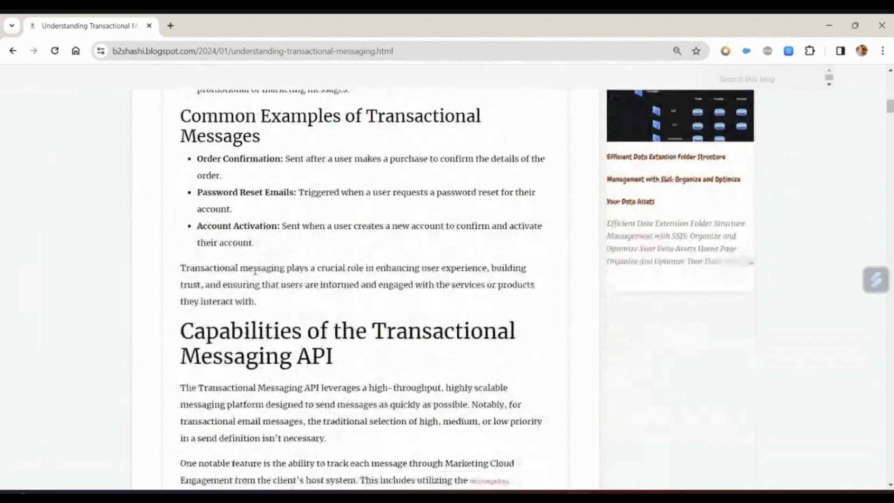
pyautogui.scroll(-2, 255, 270)
pyautogui.scroll(-4, 254, 270)
pyautogui.scroll(-1, 253, 271)
pyautogui.scroll(-1, 254, 273)
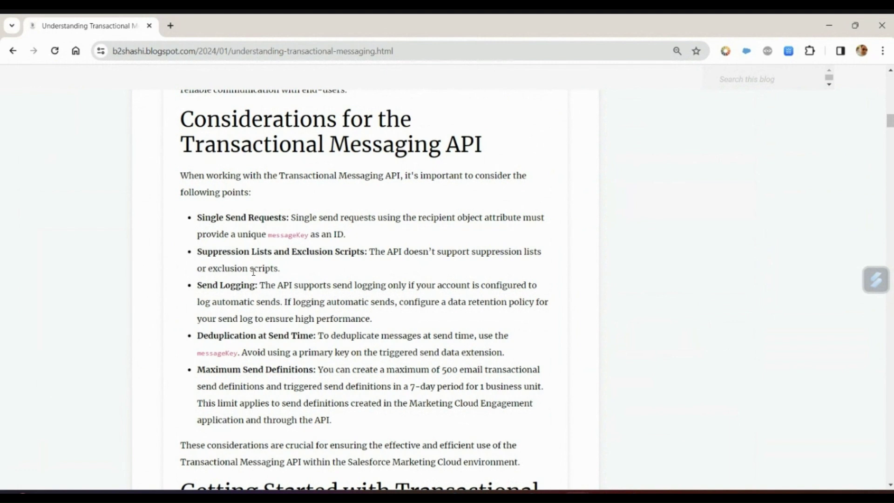
pyautogui.scroll(-4, 254, 272)
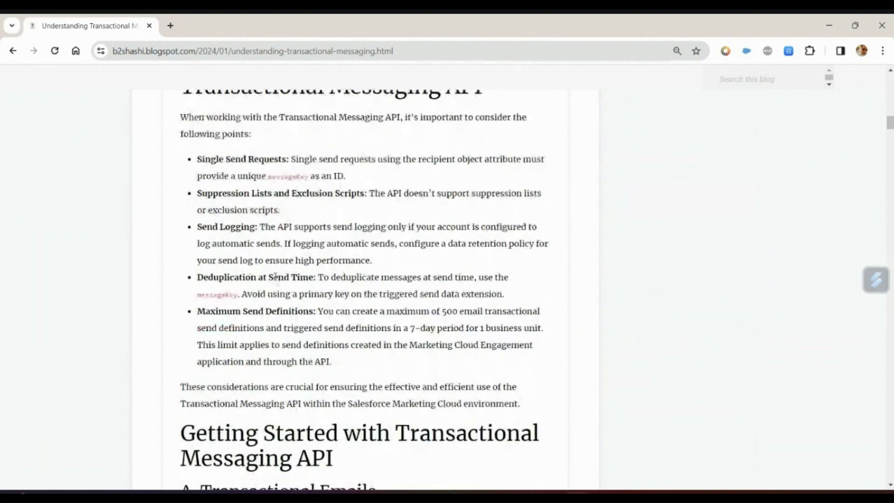
pyautogui.scroll(-3, 275, 276)
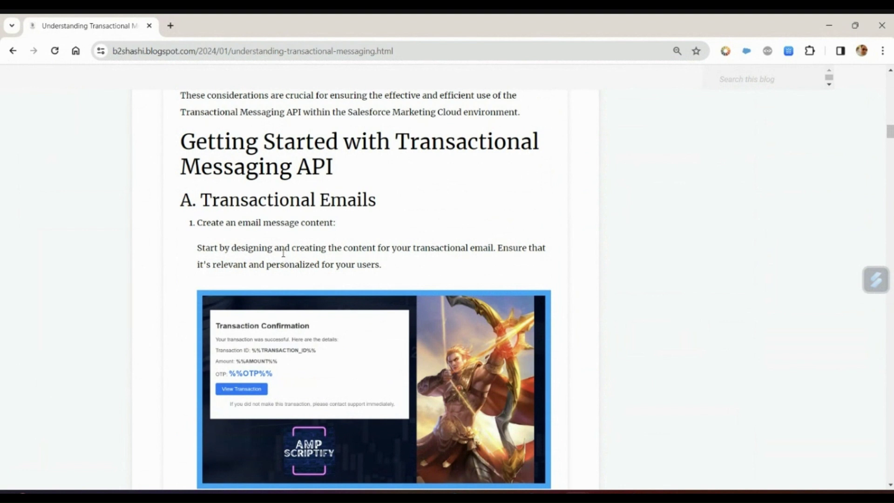
pyautogui.scroll(-4, 283, 253)
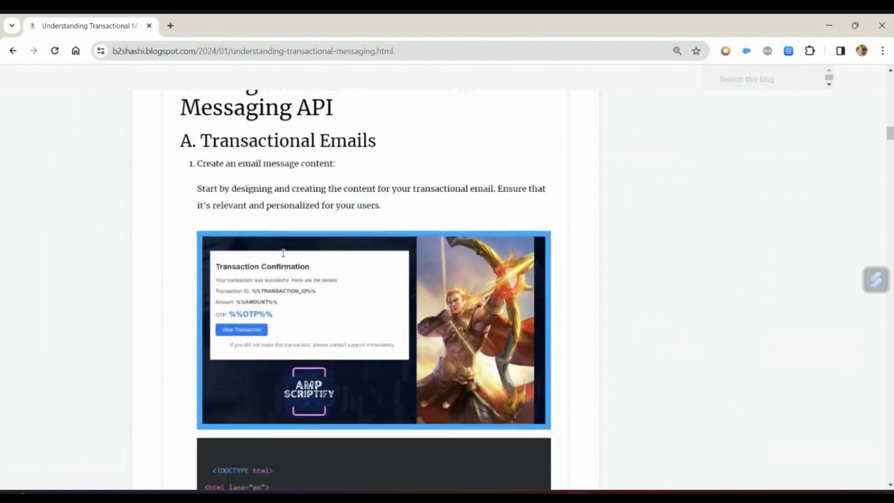
pyautogui.scroll(1, 284, 257)
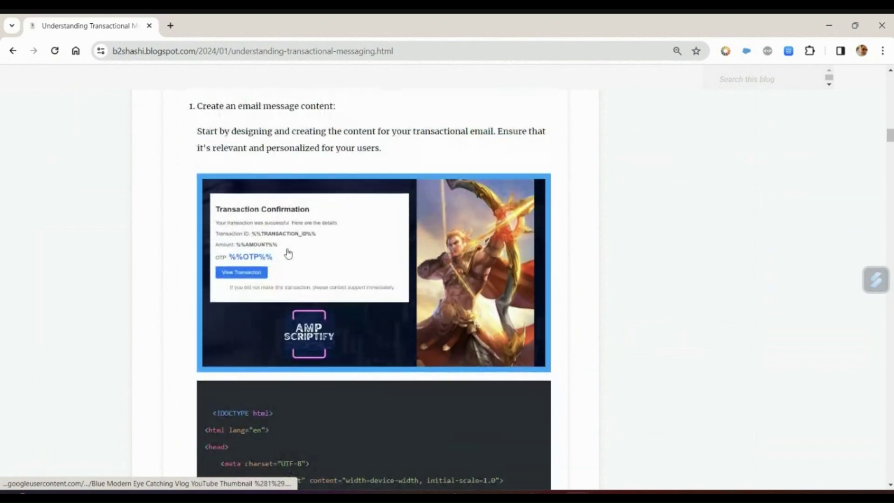
pyautogui.scroll(-2, 313, 262)
pyautogui.scroll(-4, 313, 263)
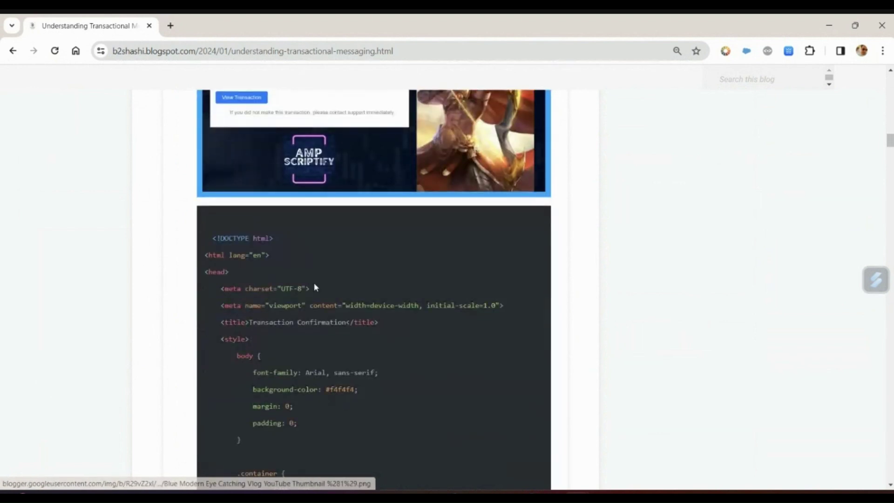
pyautogui.scroll(-18, 315, 281)
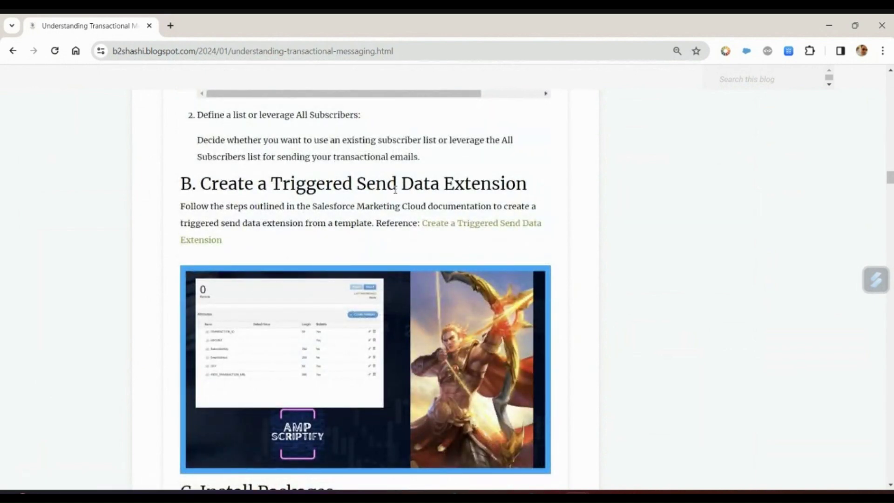
pyautogui.scroll(-7, 396, 189)
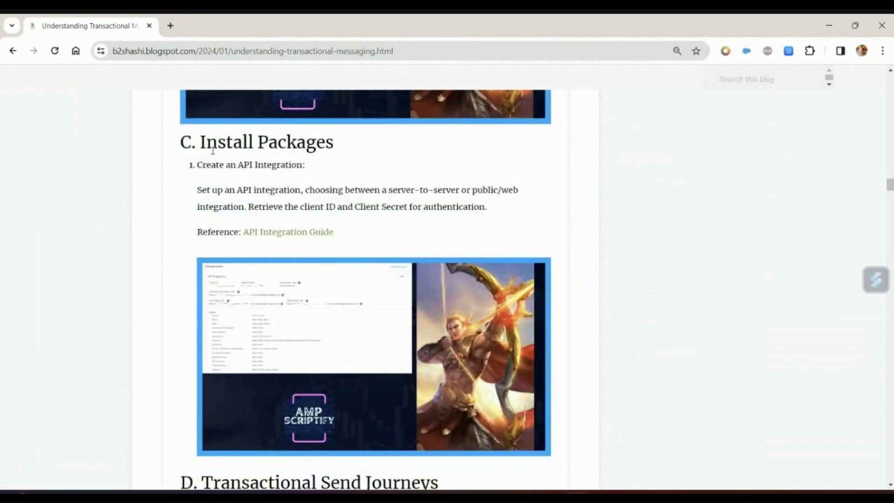
pyautogui.scroll(-5, 302, 231)
pyautogui.scroll(-4, 307, 236)
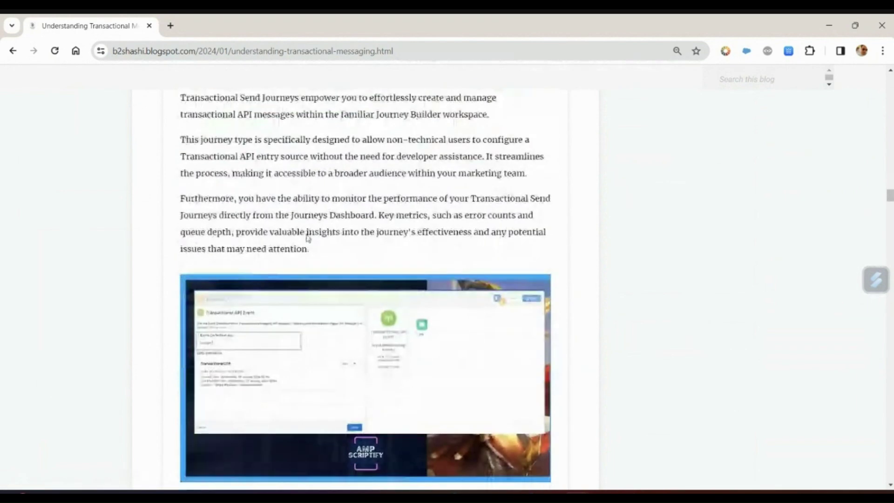
pyautogui.scroll(1, 312, 214)
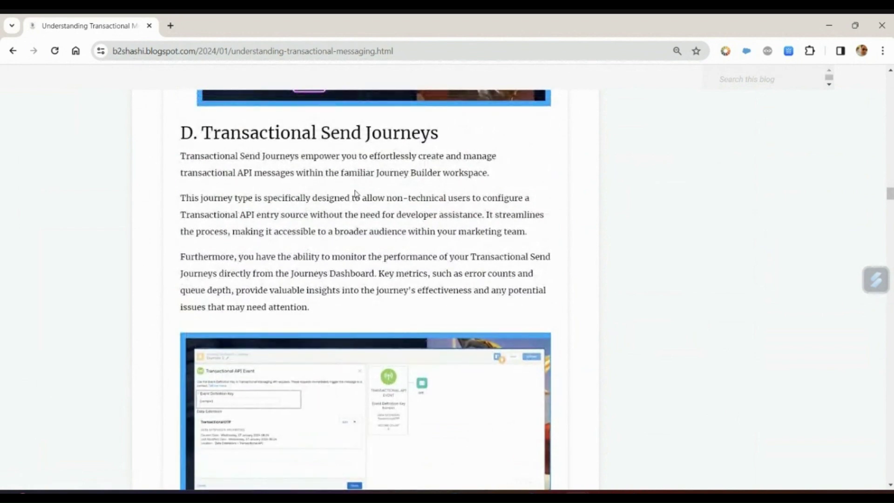
pyautogui.scroll(-2, 356, 193)
pyautogui.scroll(1, 355, 193)
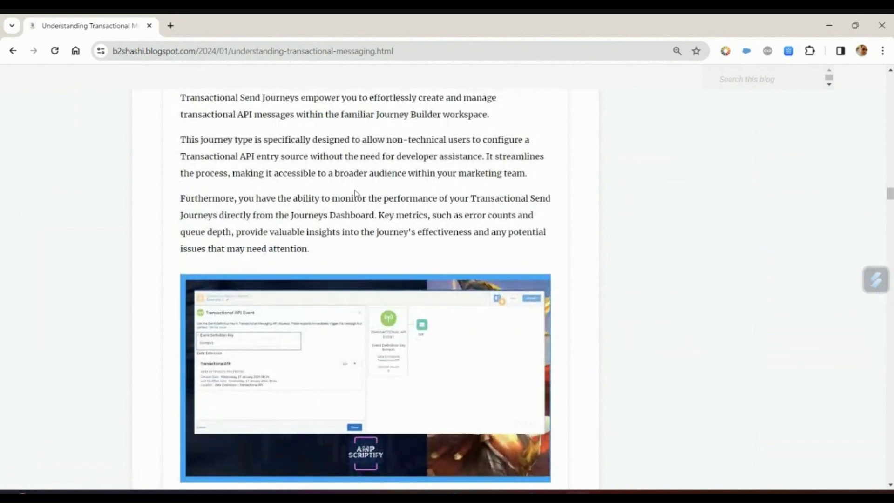
pyautogui.scroll(-8, 355, 193)
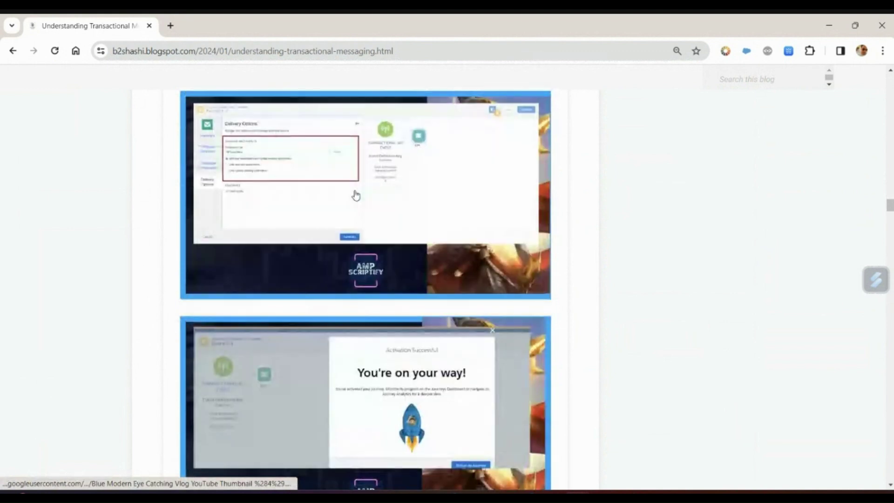
# Read past the send definition JSON table and use-case payloads and responses to the error codes
pyautogui.scroll(-8, 355, 193)
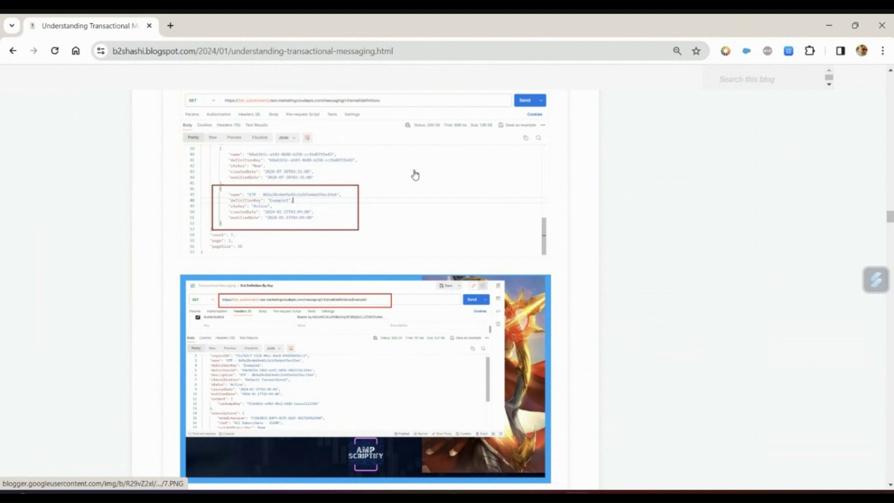
pyautogui.scroll(-7, 415, 175)
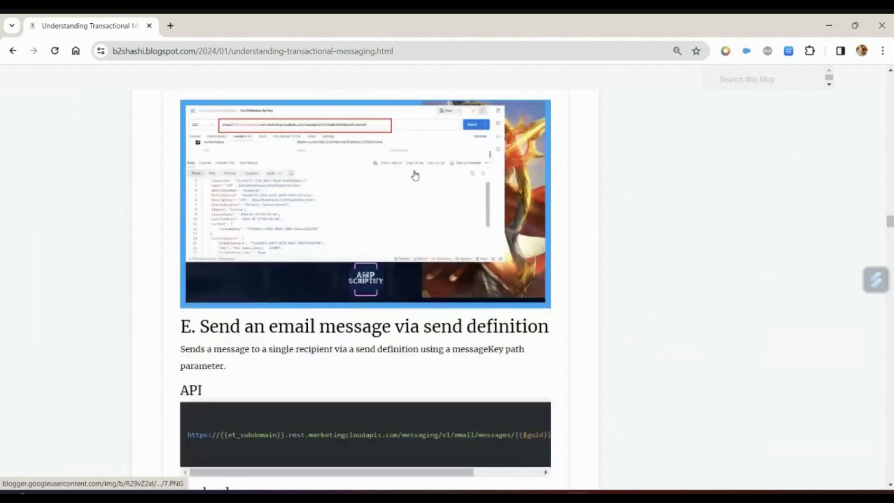
pyautogui.scroll(-10, 415, 176)
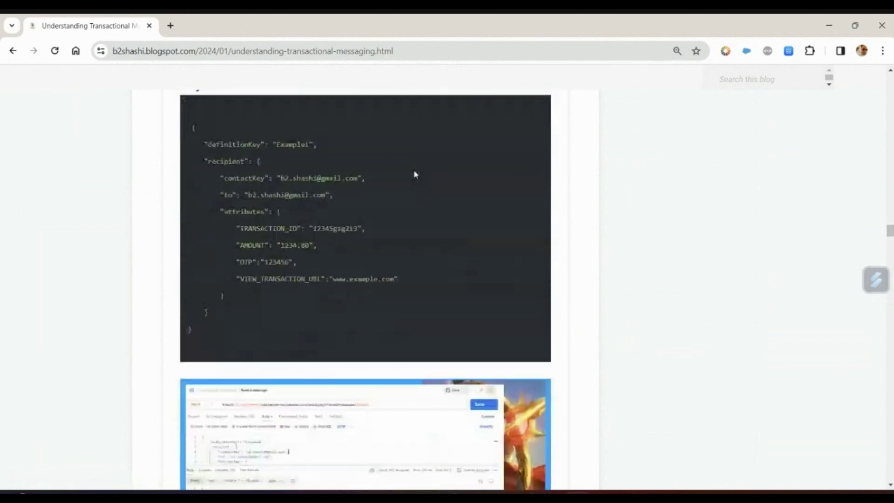
pyautogui.scroll(-4, 415, 174)
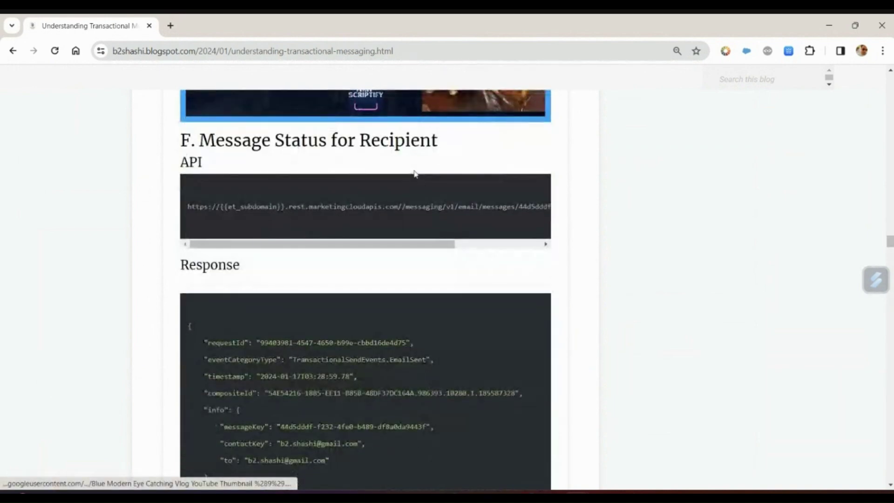
pyautogui.scroll(-2, 416, 174)
pyautogui.scroll(-7, 416, 174)
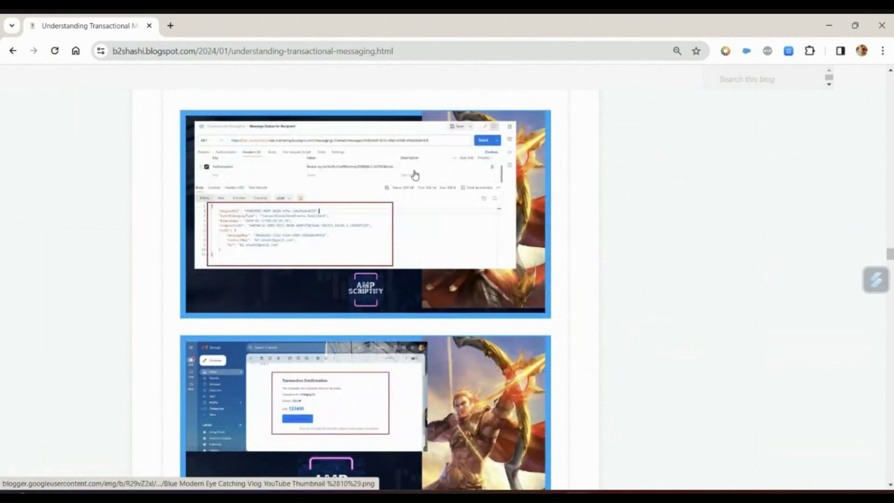
pyautogui.scroll(-9, 416, 174)
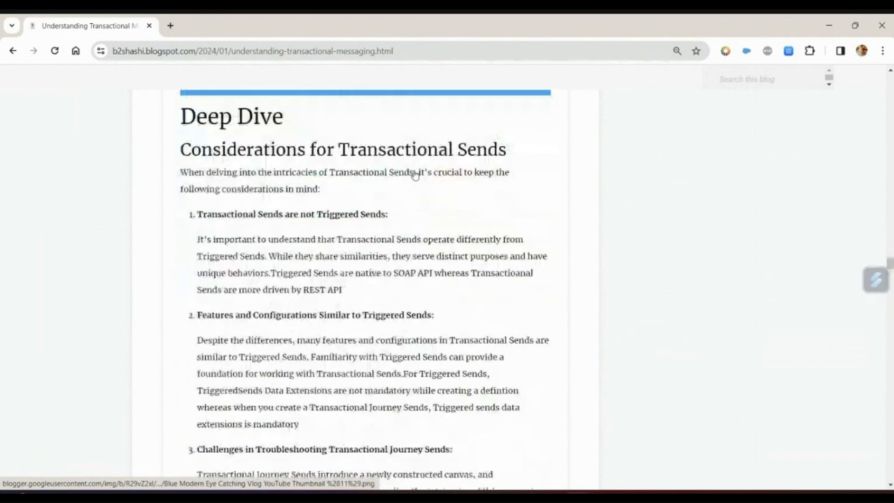
pyautogui.scroll(-5, 416, 175)
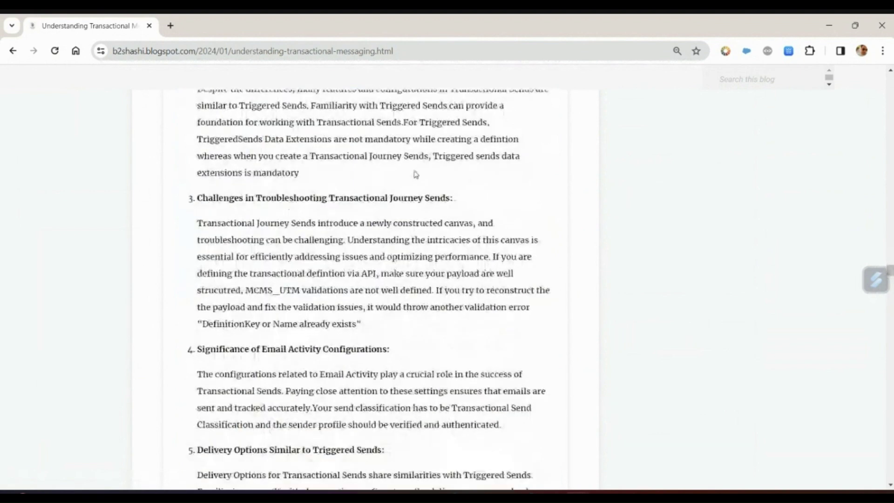
pyautogui.scroll(-7, 416, 174)
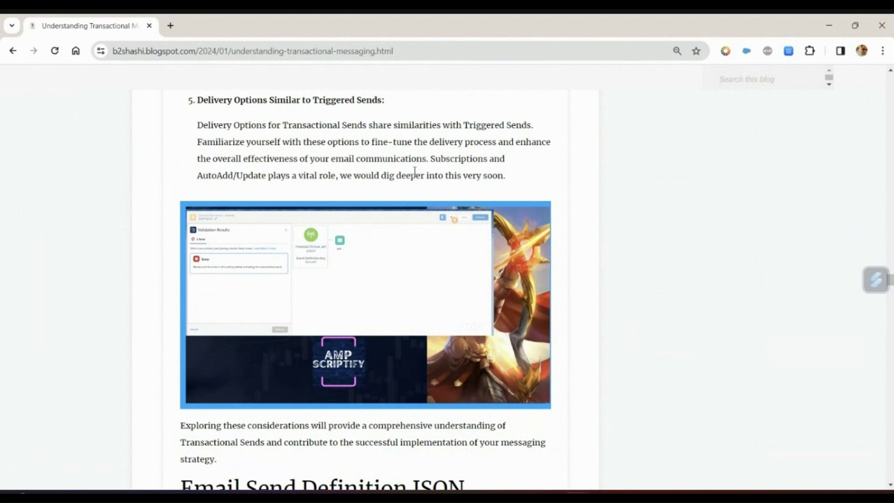
pyautogui.scroll(-12, 415, 172)
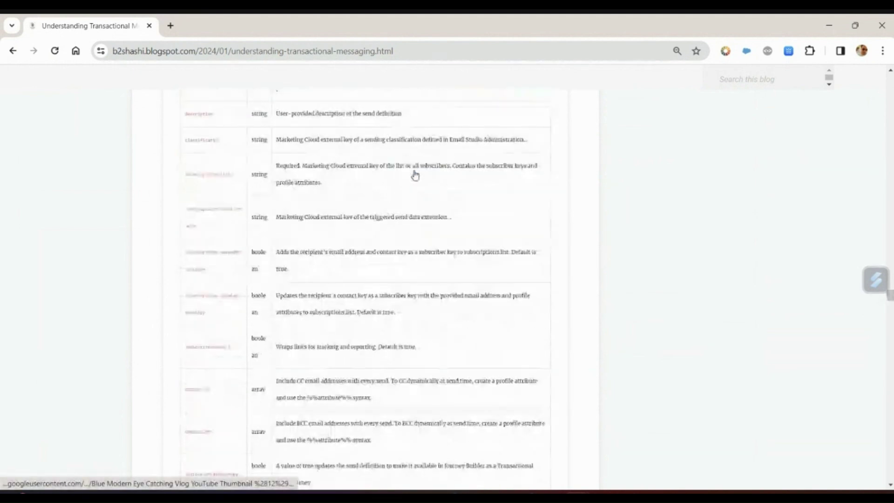
pyautogui.scroll(-10, 415, 175)
pyautogui.scroll(-4, 415, 171)
pyautogui.scroll(4, 414, 172)
pyautogui.scroll(-5, 414, 171)
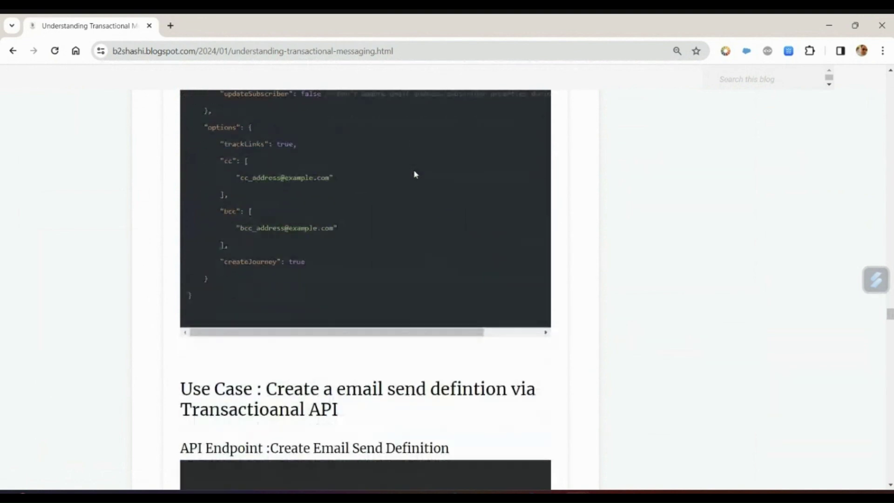
pyautogui.scroll(-4, 416, 175)
pyautogui.scroll(-3, 416, 174)
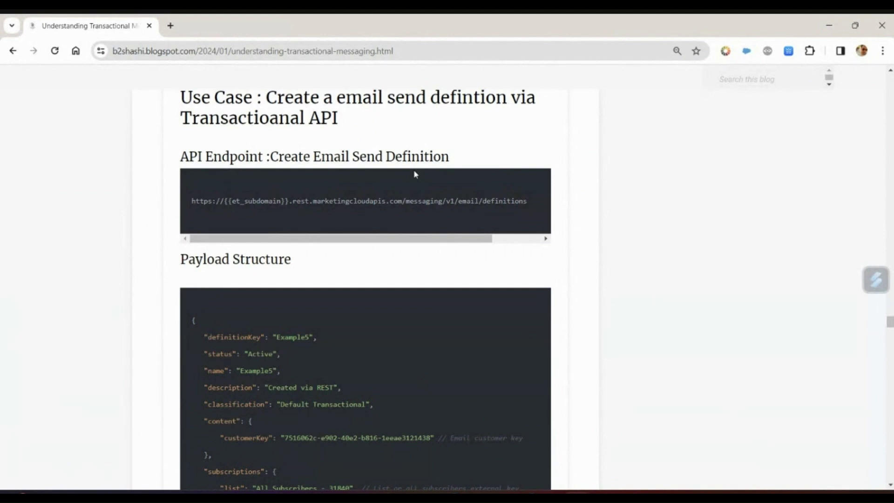
pyautogui.scroll(-10, 416, 174)
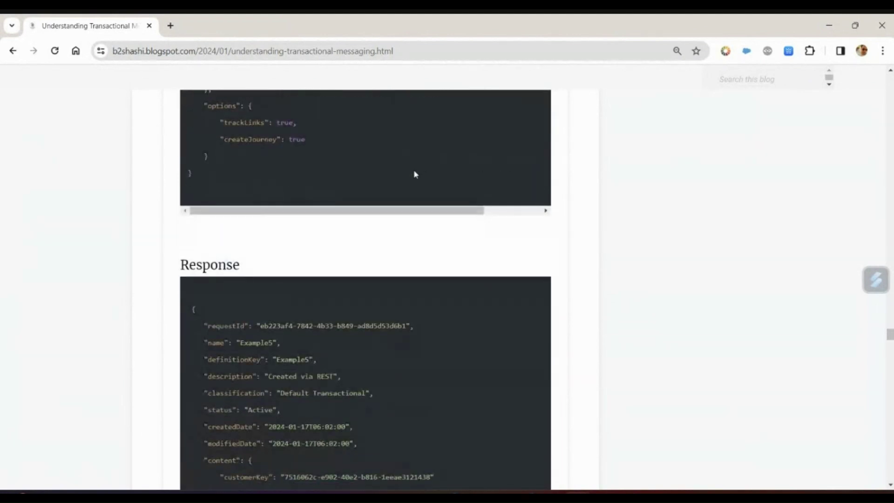
pyautogui.scroll(-20, 850, 255)
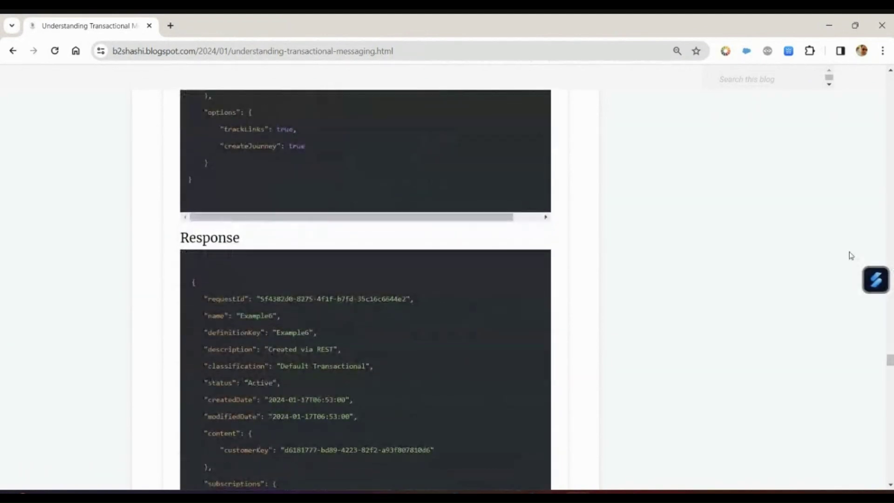
pyautogui.scroll(-10, 850, 255)
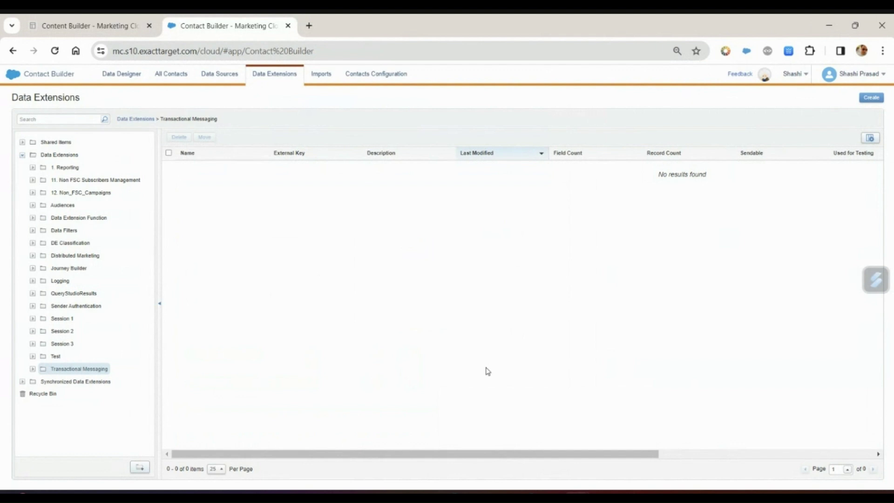
# Start a new data extension named Customer_OTP in the Transactional Messaging folder
pyautogui.click(872, 99)
pyautogui.click(373, 174)
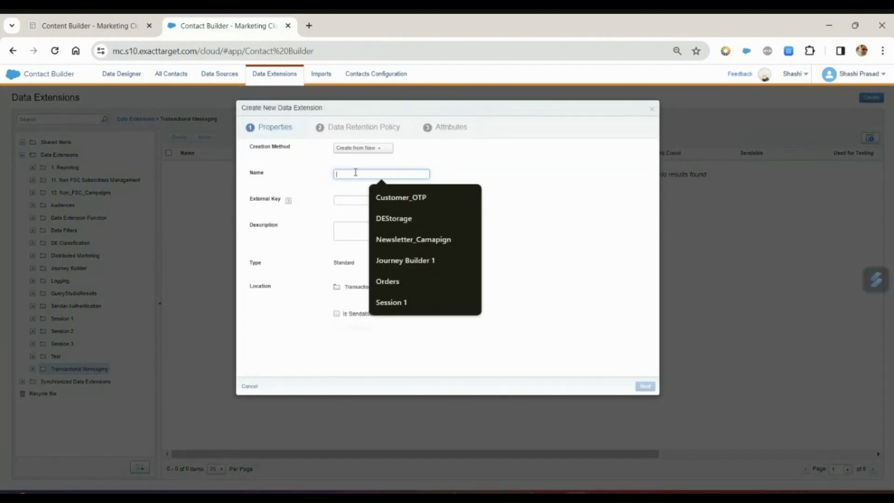
pyautogui.click(377, 197)
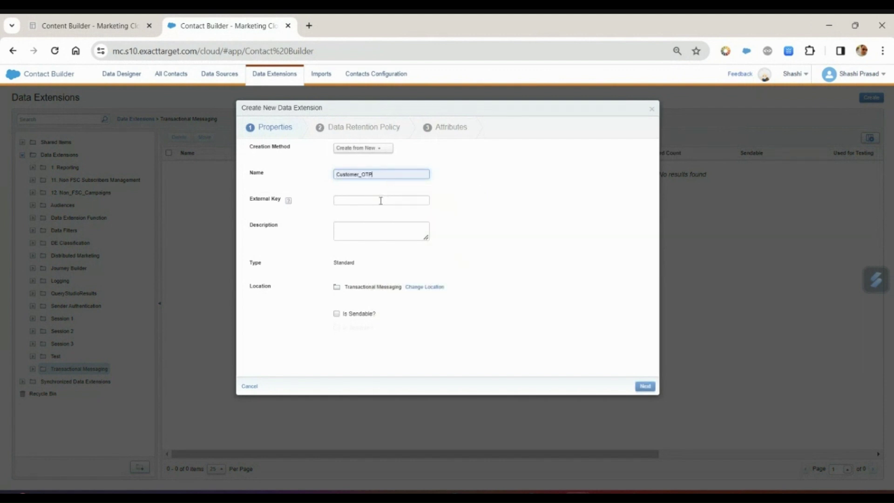
pyautogui.click(355, 149)
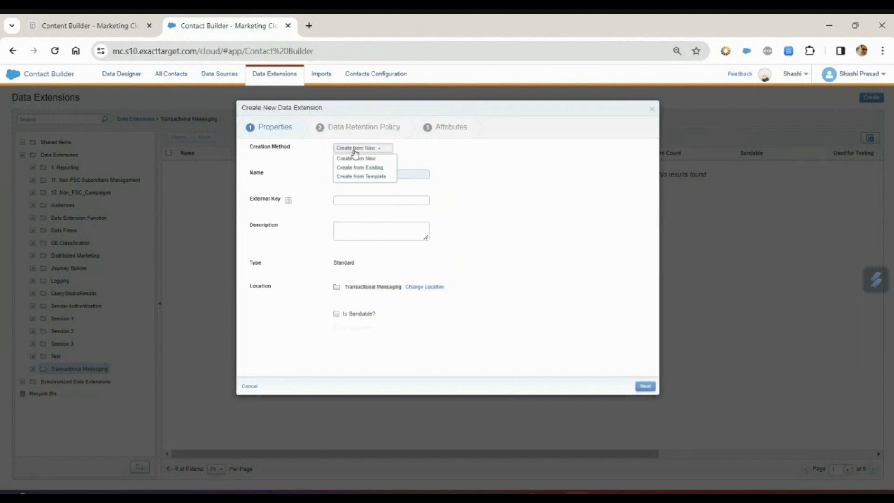
# Base Customer_OTP on the sendable TriggeredSendDataExtension template and advance past data retention
pyautogui.click(376, 178)
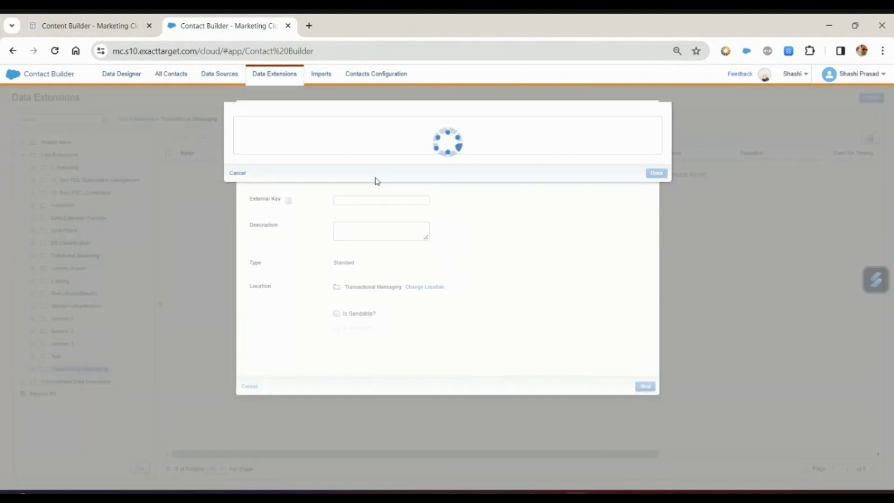
pyautogui.scroll(-5, 376, 182)
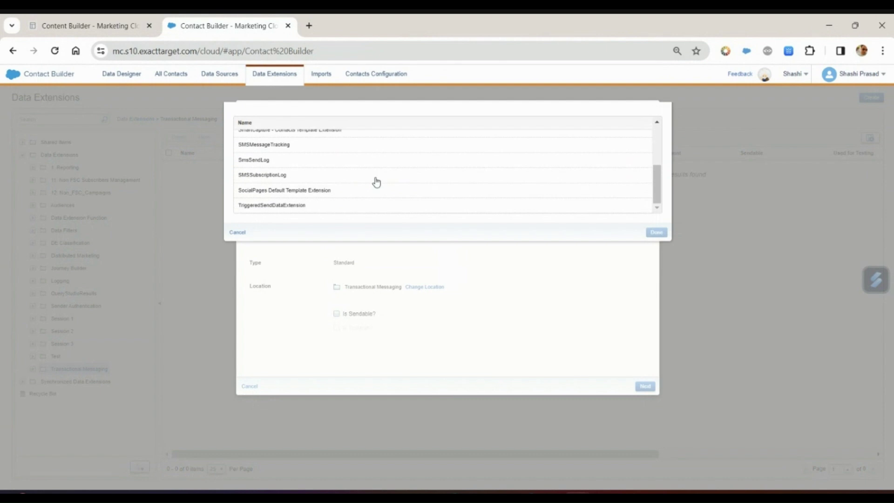
pyautogui.click(329, 209)
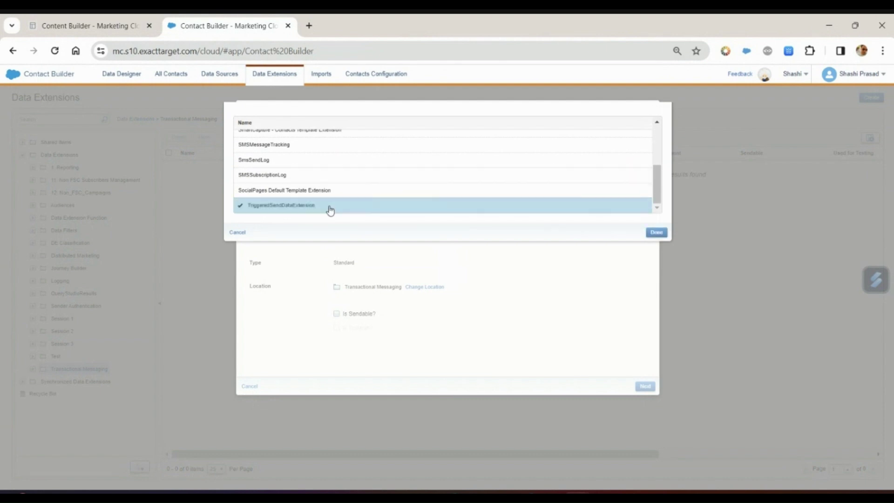
pyautogui.click(654, 232)
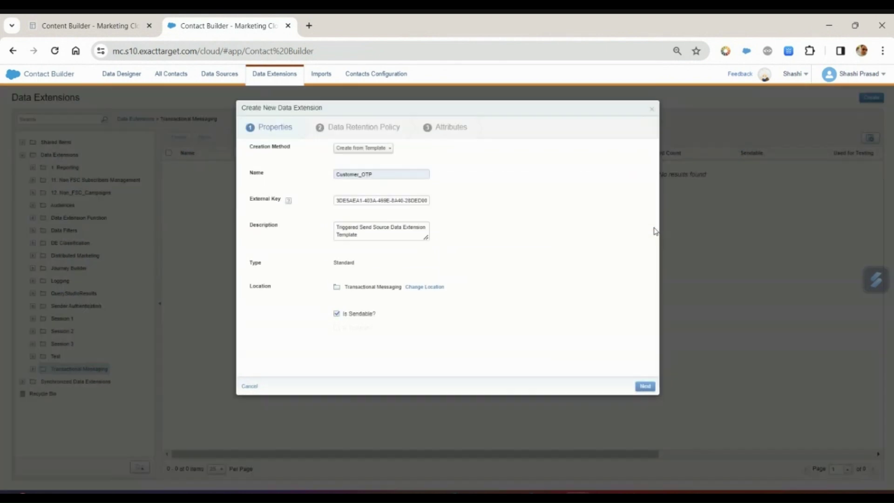
pyautogui.click(645, 388)
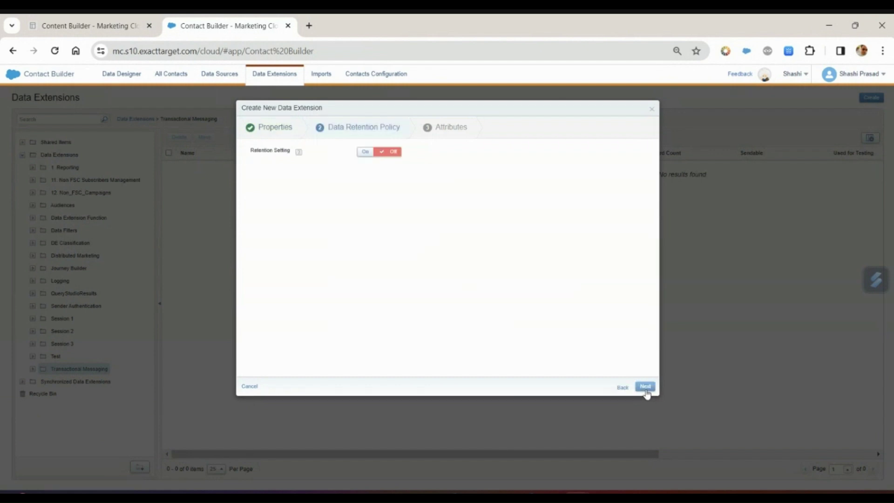
pyautogui.click(645, 387)
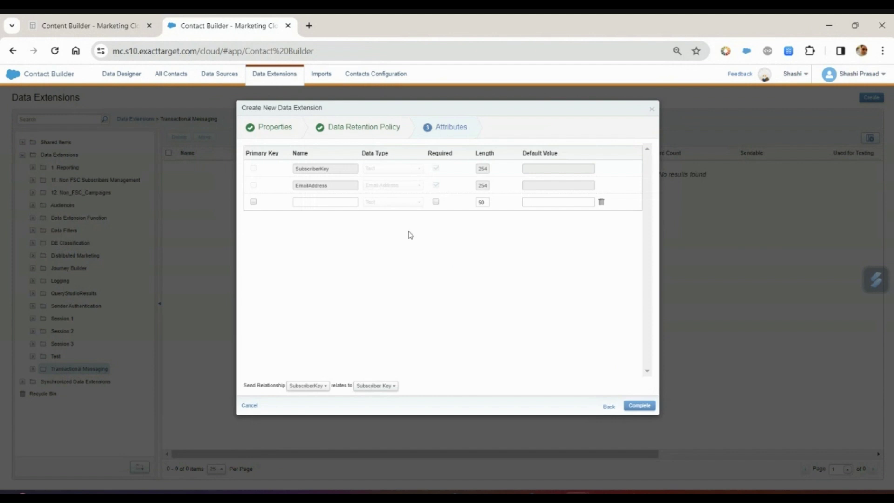
# Add a LoggedDate Date field defaulting to the current system date
pyautogui.click(332, 202)
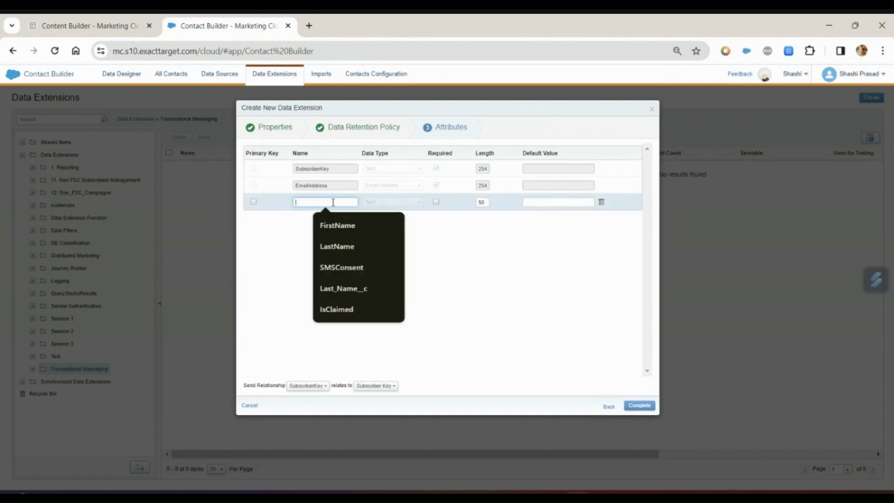
pyautogui.write('LoggedDate')
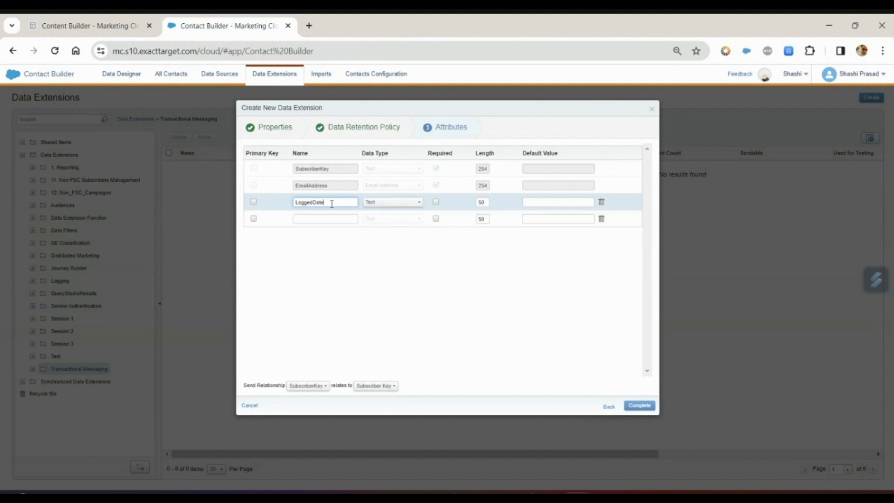
pyautogui.click(403, 203)
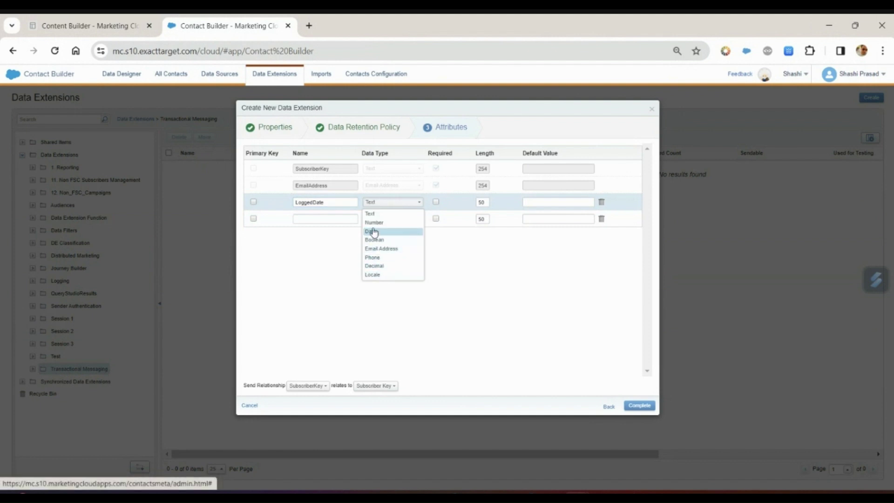
pyautogui.click(371, 231)
pyautogui.click(519, 217)
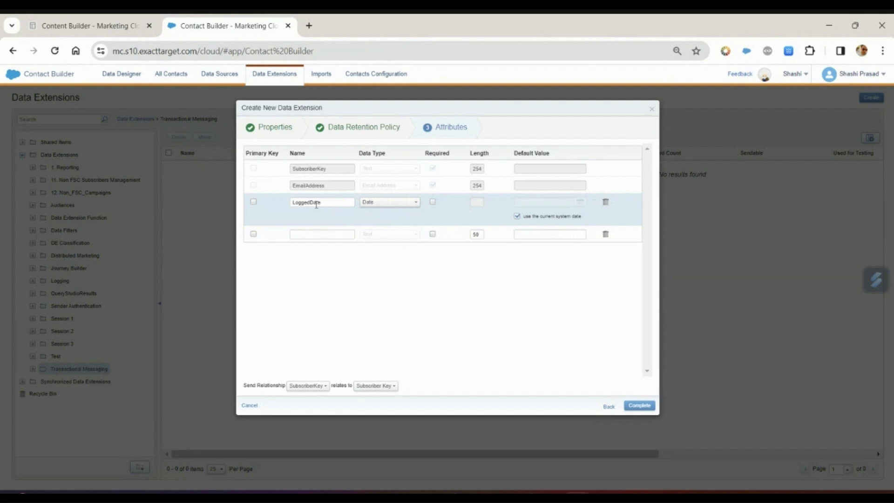
# Add an OTP Text field of length 50 and complete the data extension
pyautogui.click(323, 234)
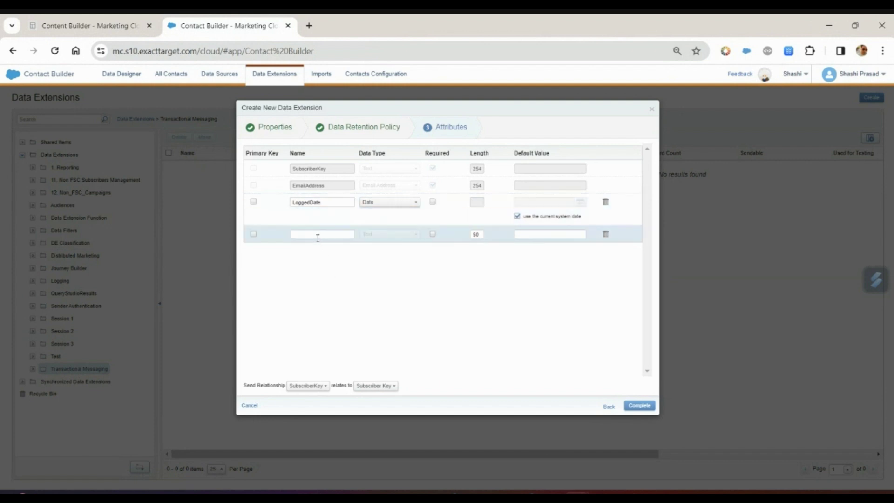
pyautogui.click(318, 235)
pyautogui.write('01')
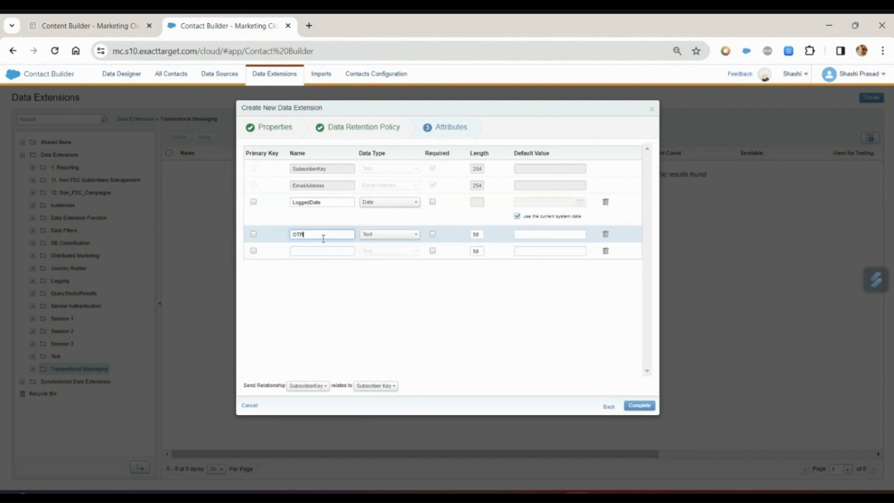
pyautogui.doubleClick(475, 234)
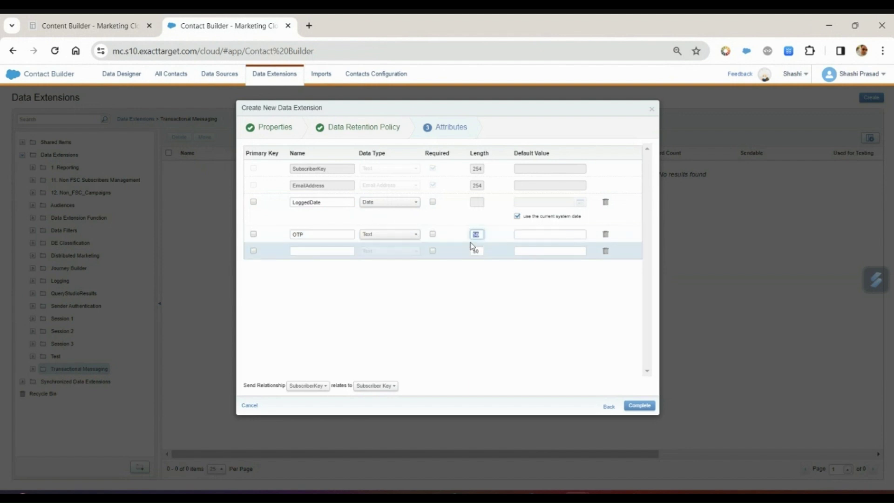
pyautogui.click(455, 231)
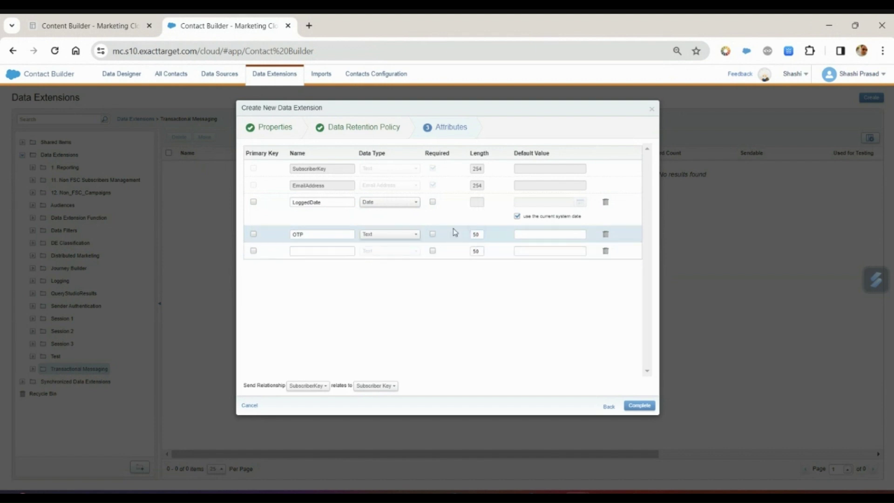
pyautogui.doubleClick(305, 234)
pyautogui.click(635, 406)
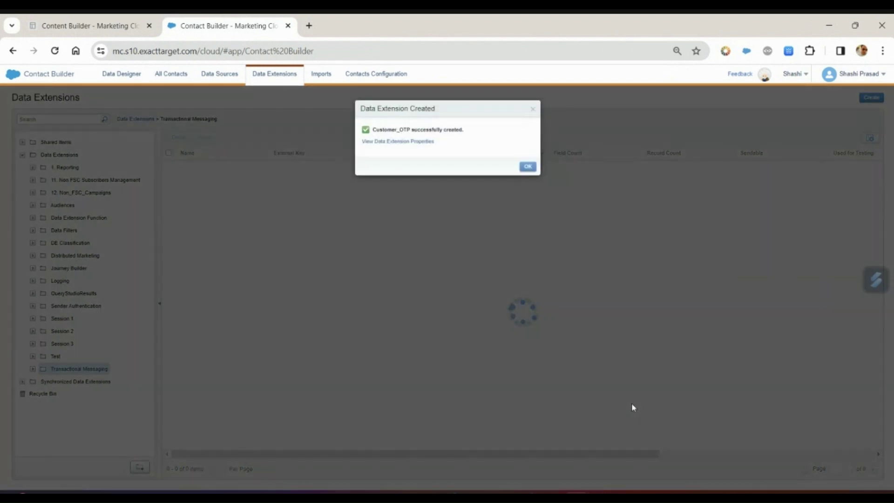
pyautogui.click(529, 168)
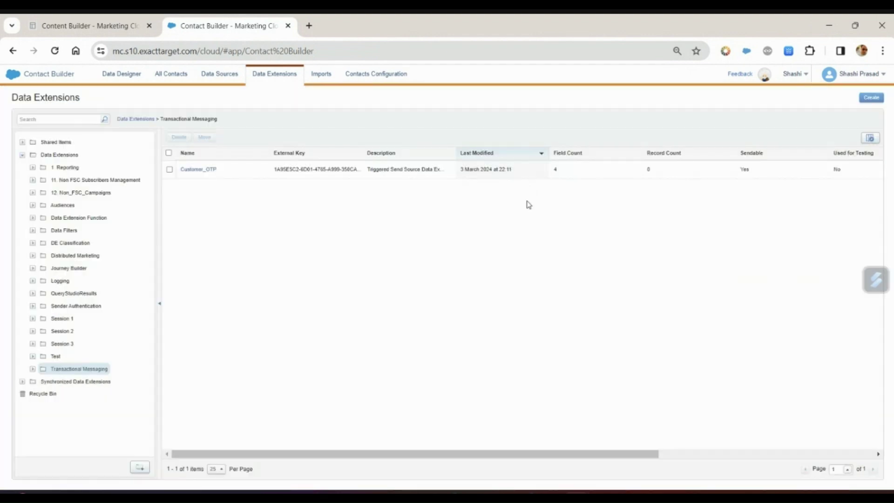
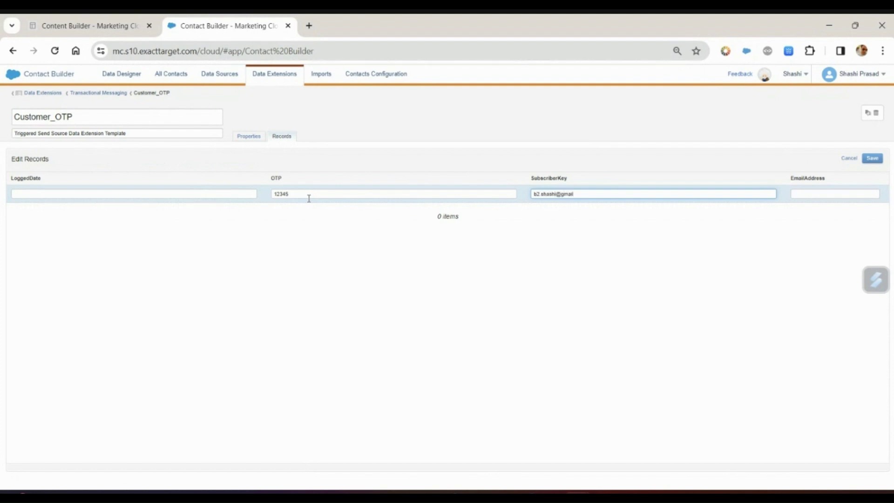
# Enter the Customer_OTP record's e-mail address, save it, and return to the OTP email
pyautogui.write('om')
pyautogui.press('Tab')
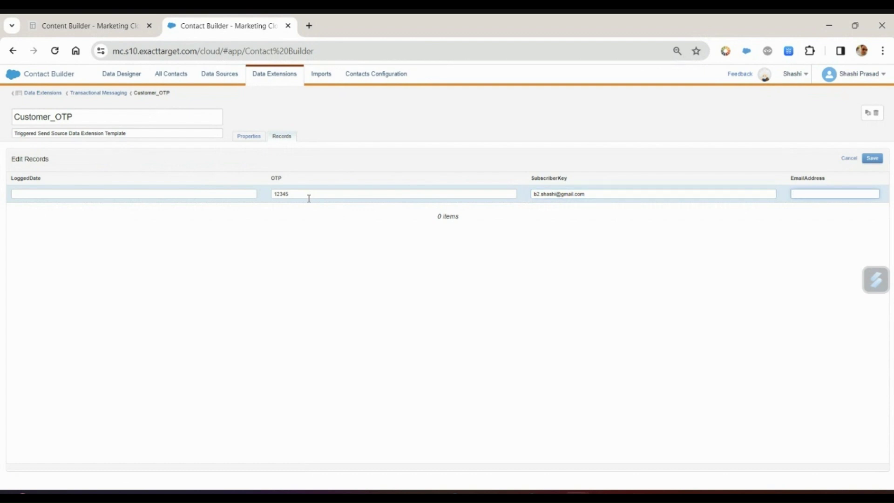
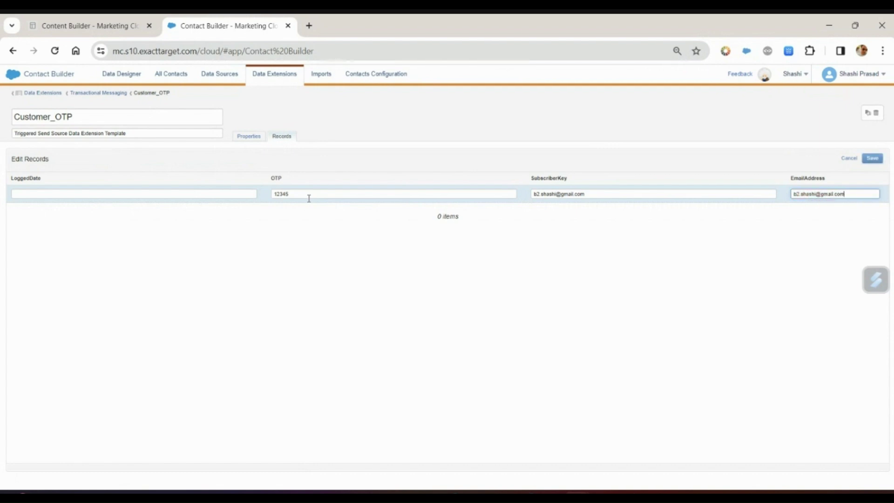
pyautogui.click(878, 164)
pyautogui.click(873, 159)
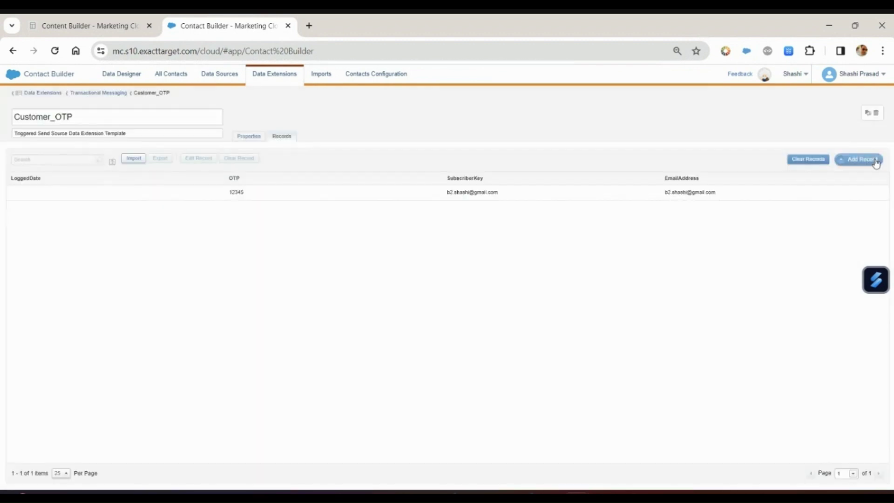
pyautogui.click(123, 27)
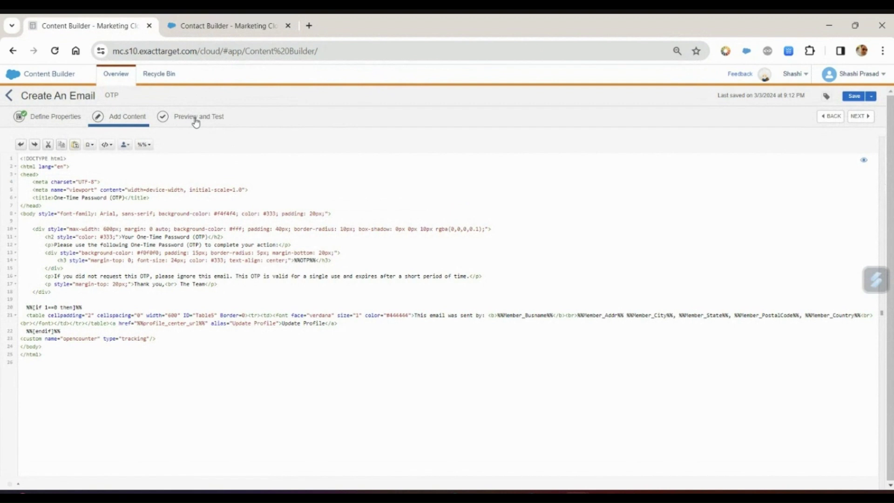
# In Preview and Test, browse to the Customer_OTP data extension under Transactional Messaging
pyautogui.click(195, 120)
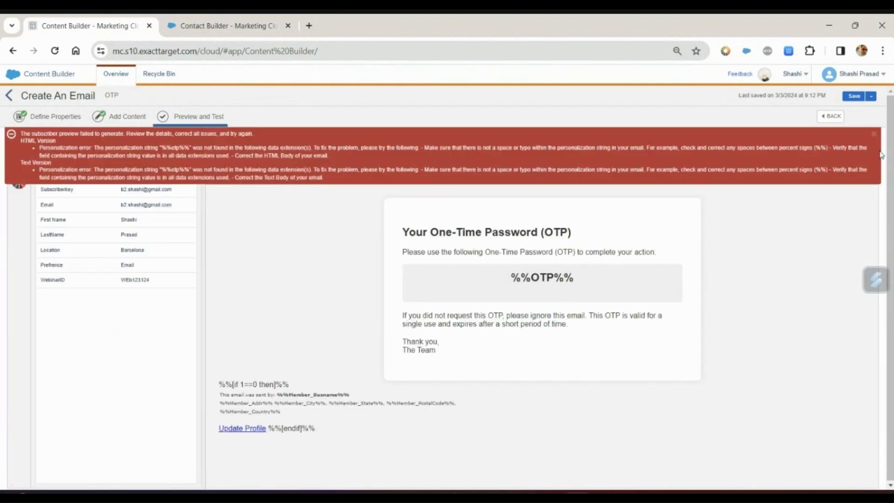
pyautogui.click(874, 134)
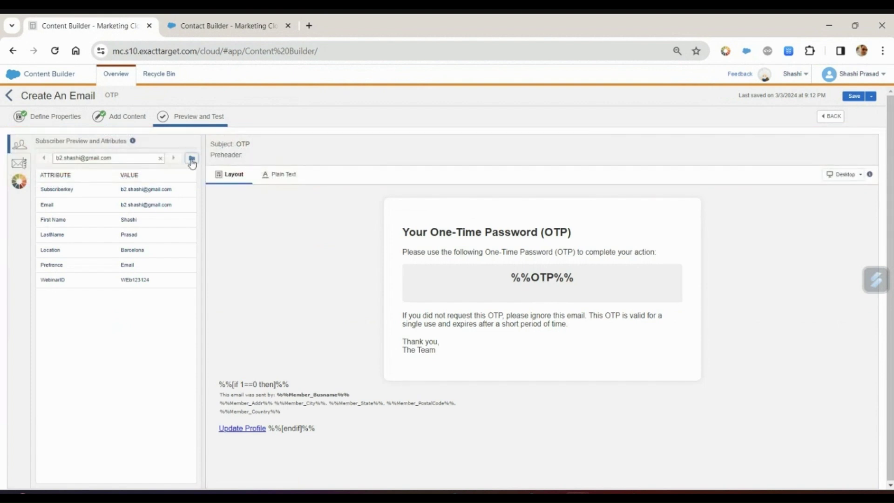
pyautogui.click(192, 160)
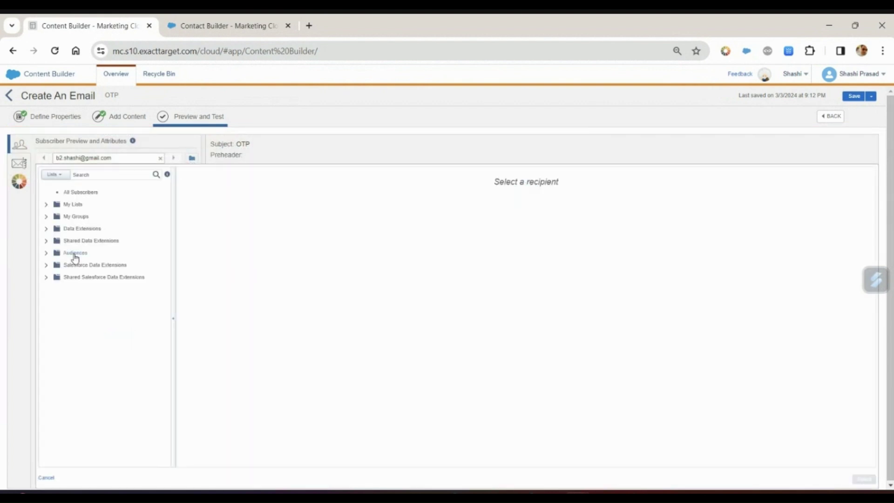
pyautogui.click(45, 230)
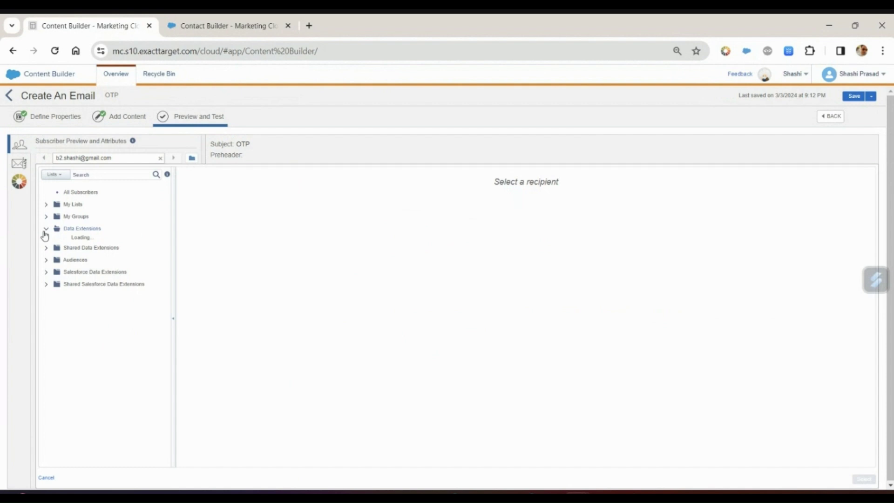
pyautogui.scroll(-2, 93, 302)
pyautogui.click(108, 371)
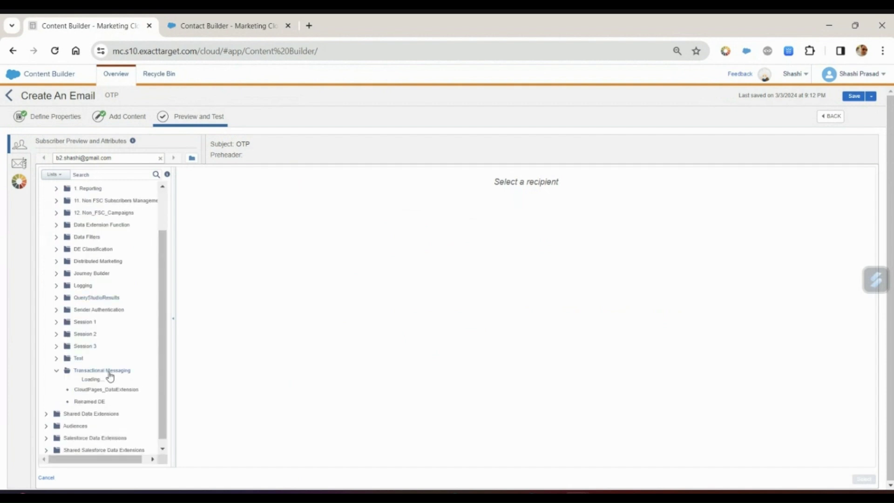
pyautogui.click(107, 382)
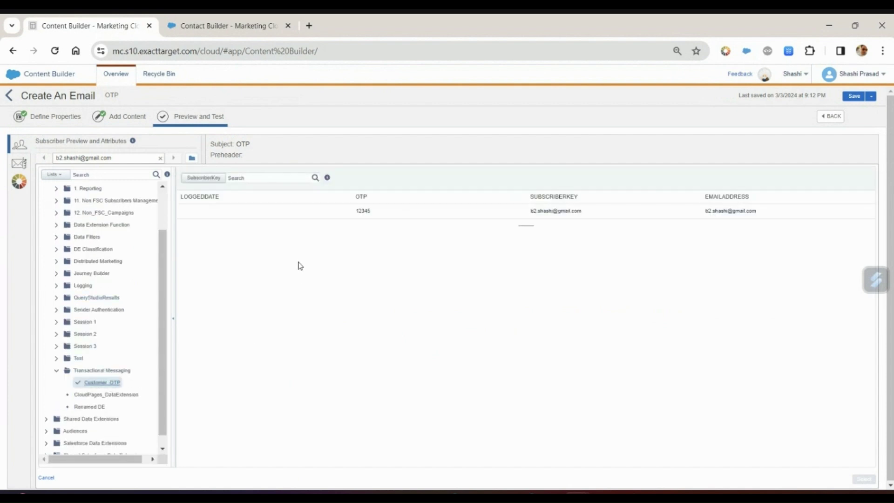
# Preview the email using the OTP 12345 record as recipient, then save and exit
pyautogui.click(309, 217)
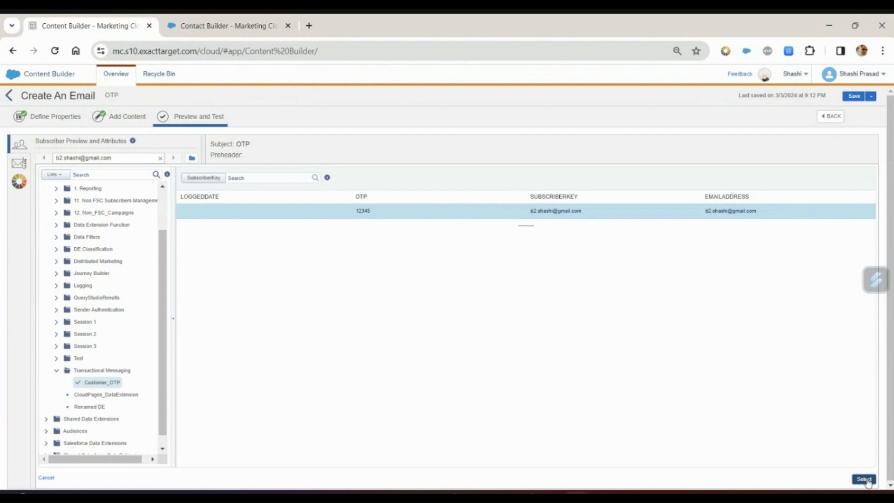
pyautogui.click(865, 480)
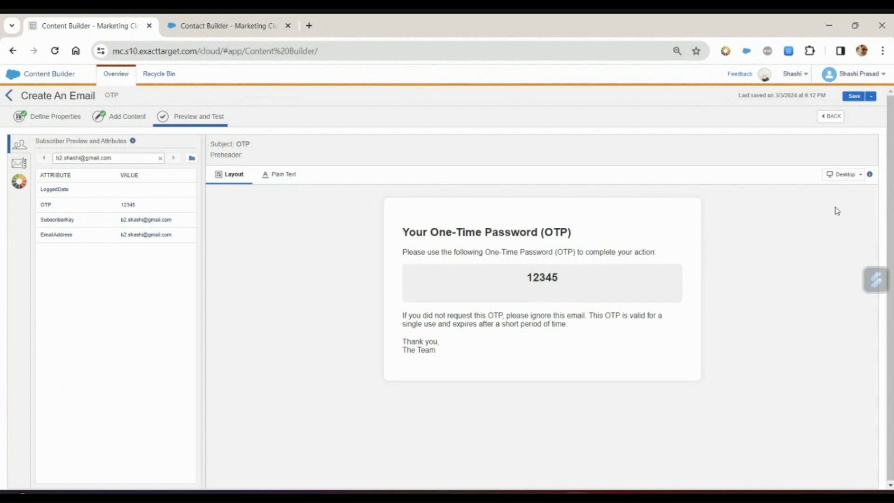
pyautogui.click(871, 97)
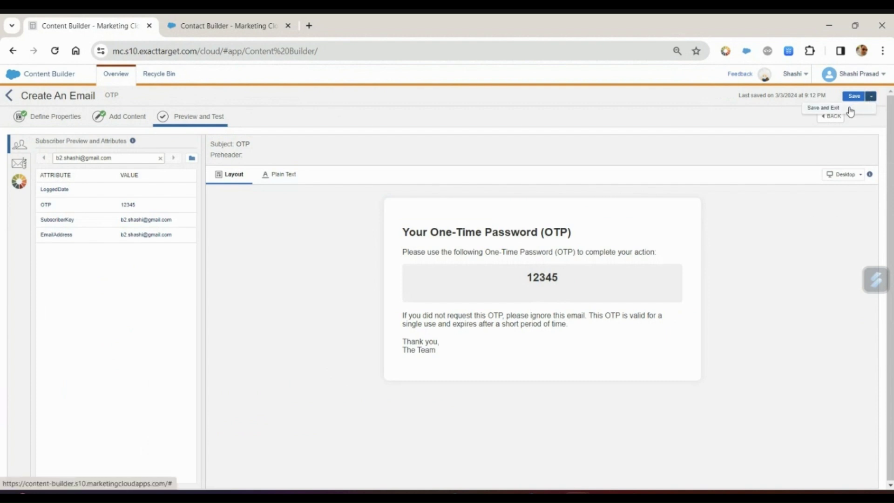
pyautogui.click(846, 108)
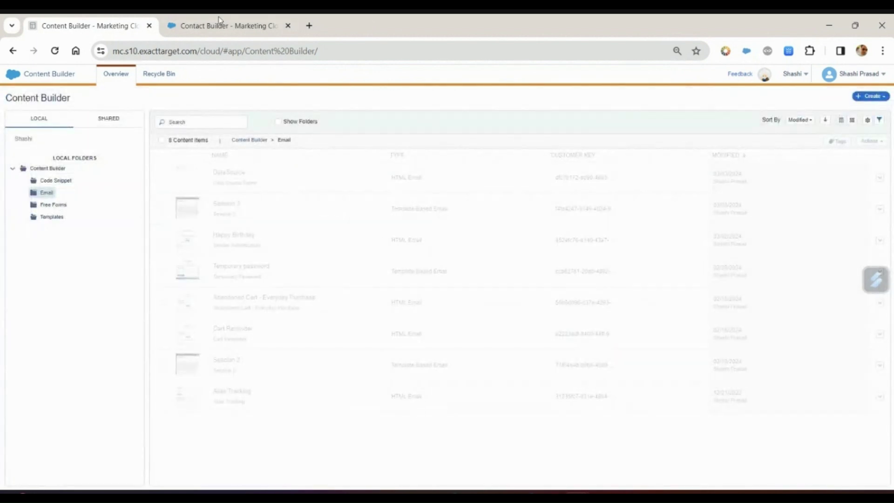
# Clear all records from Customer_OTP and duplicate the Contact Builder browser tab
pyautogui.click(219, 21)
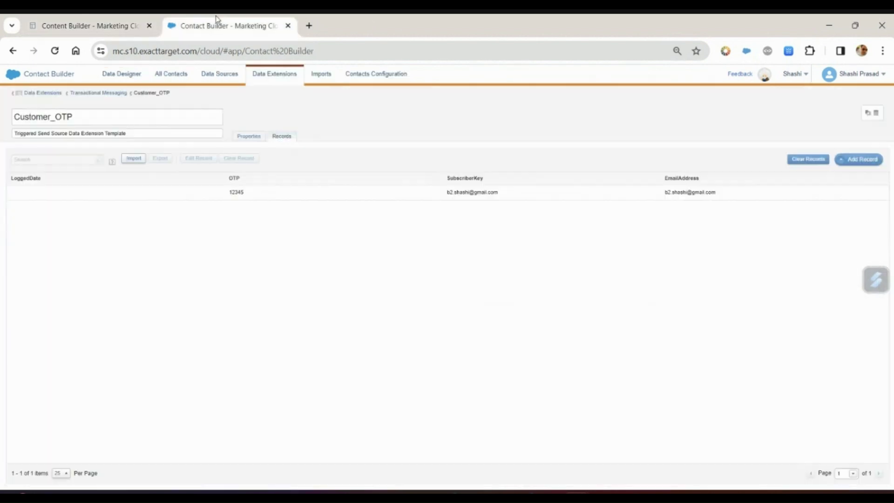
pyautogui.click(808, 159)
pyautogui.click(521, 222)
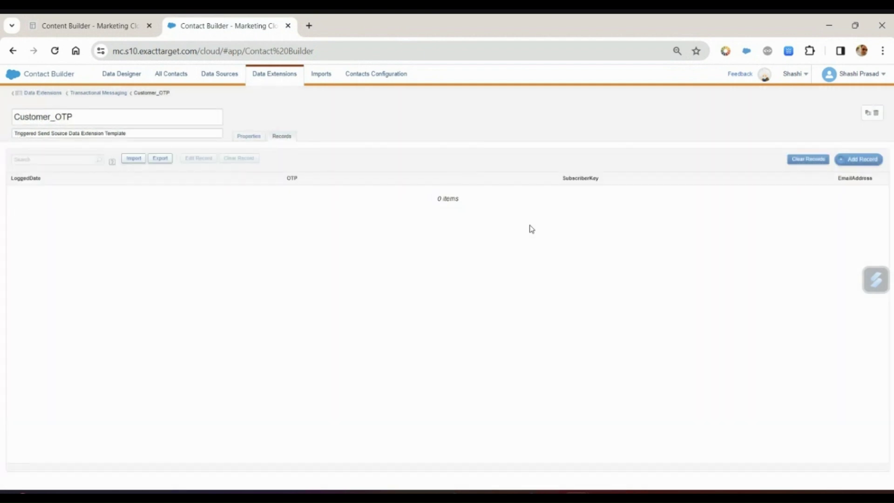
pyautogui.rightClick(239, 30)
pyautogui.click(320, 132)
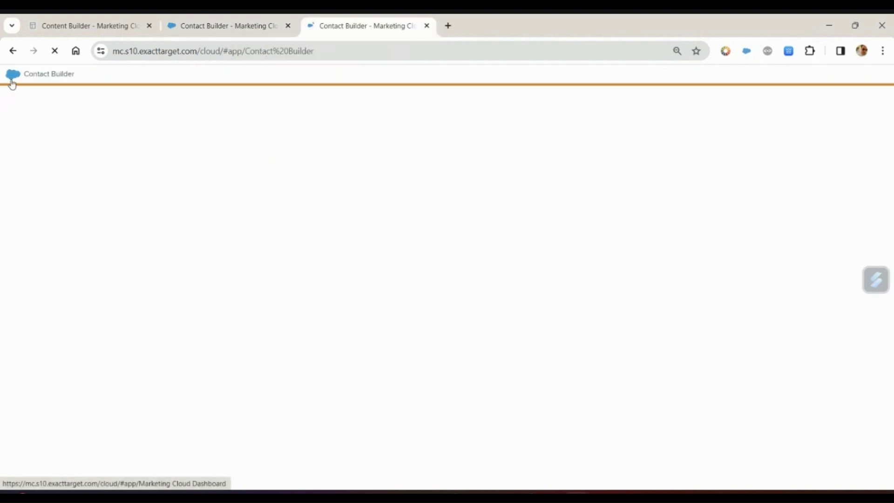
# Go to Journey Builder and create a new email Transactional Send Journey
pyautogui.moveTo(12, 76)
pyautogui.moveTo(312, 132)
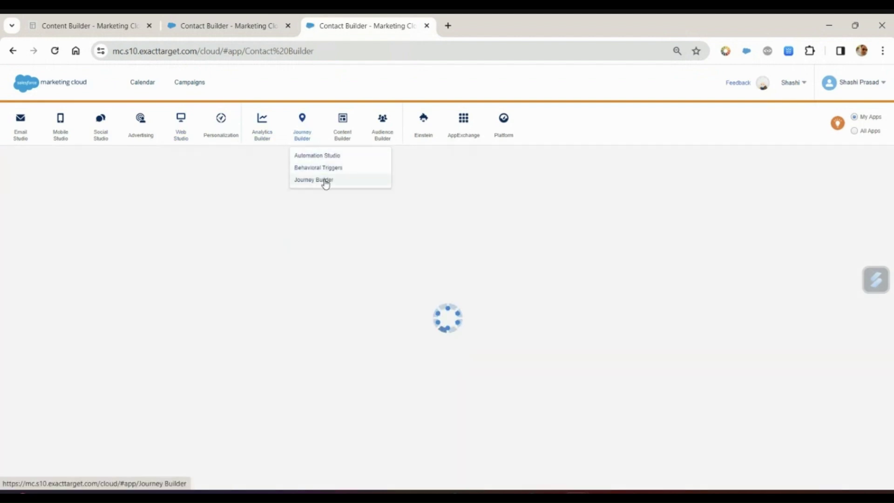
pyautogui.click(325, 180)
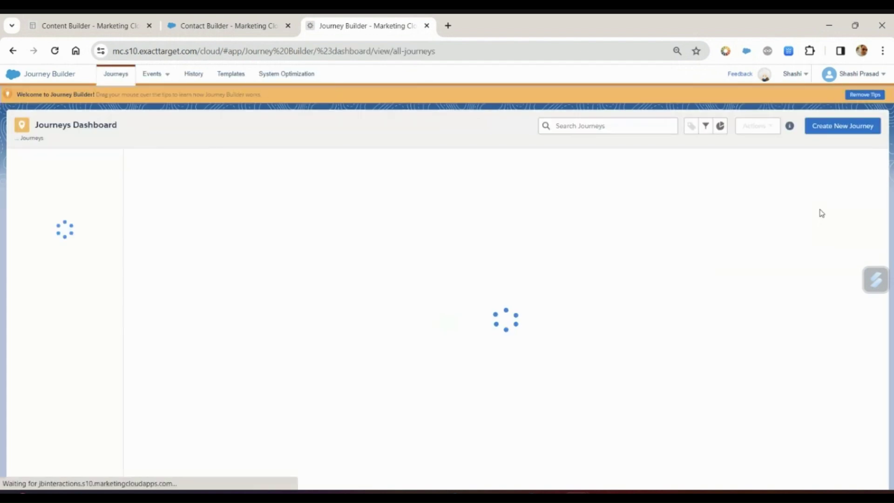
pyautogui.click(839, 131)
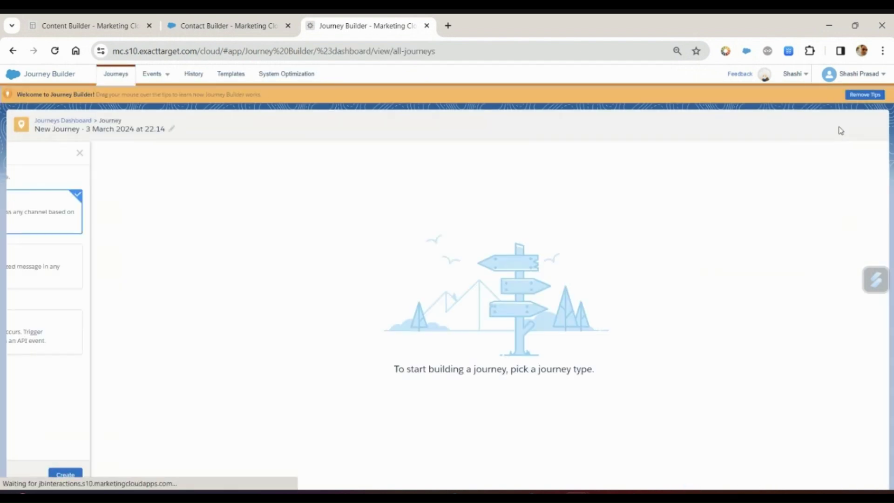
pyautogui.click(116, 336)
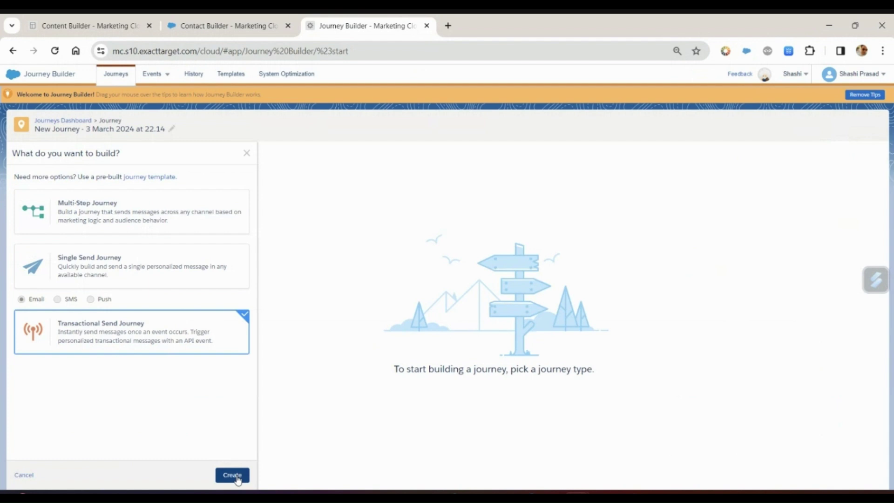
pyautogui.click(235, 476)
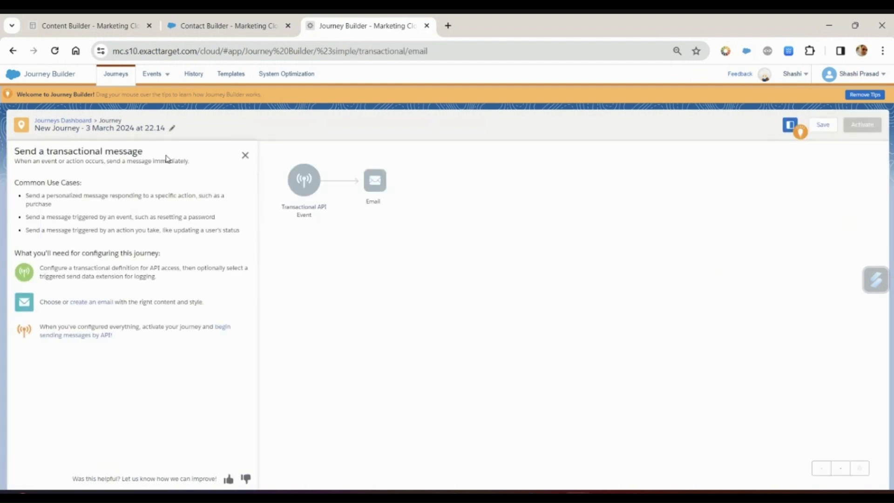
# Name the new journey Customer_OTP
pyautogui.click(172, 129)
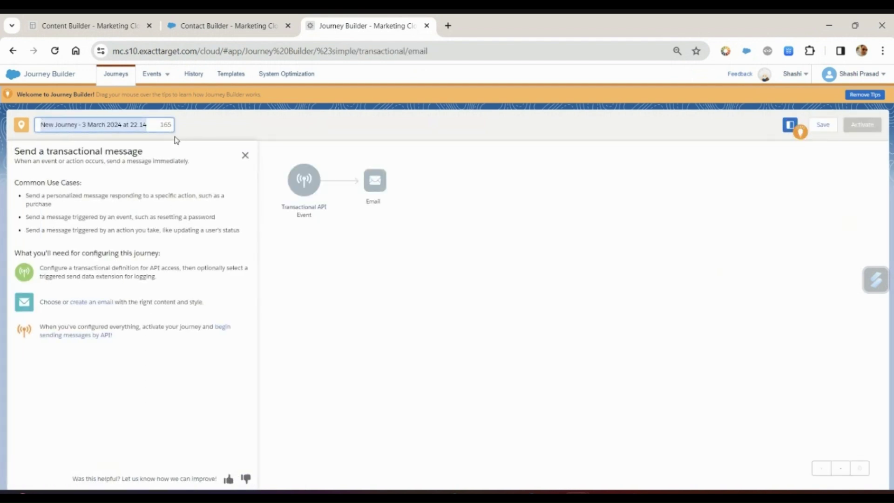
pyautogui.write('Customer_OTP')
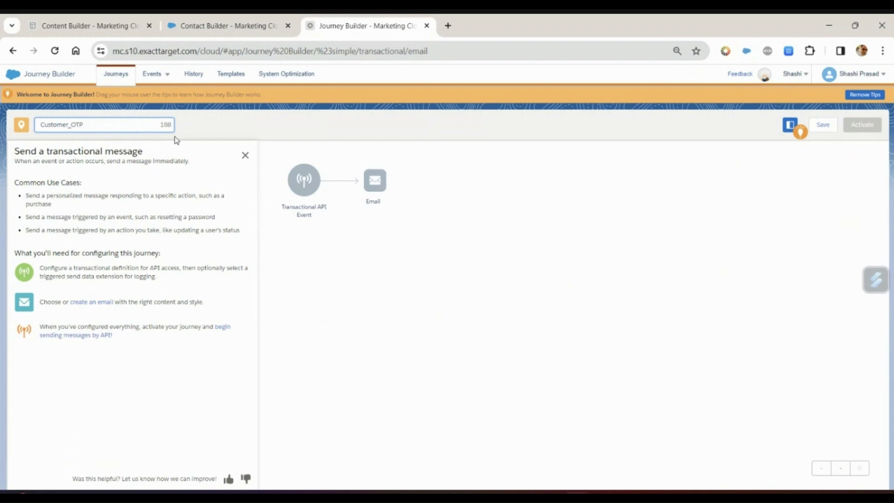
pyautogui.click(379, 363)
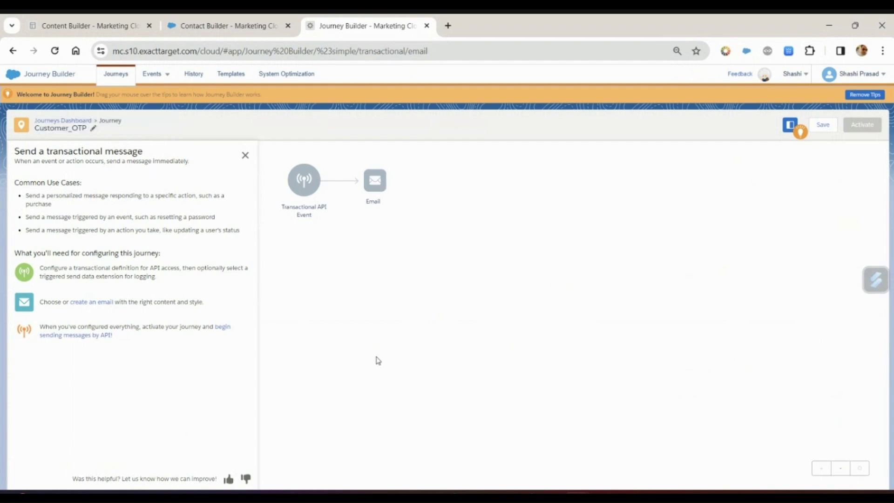
# Set the API event's Event Definition Key and link the Transactional Messaging Customer_OTP data extension
pyautogui.click(313, 185)
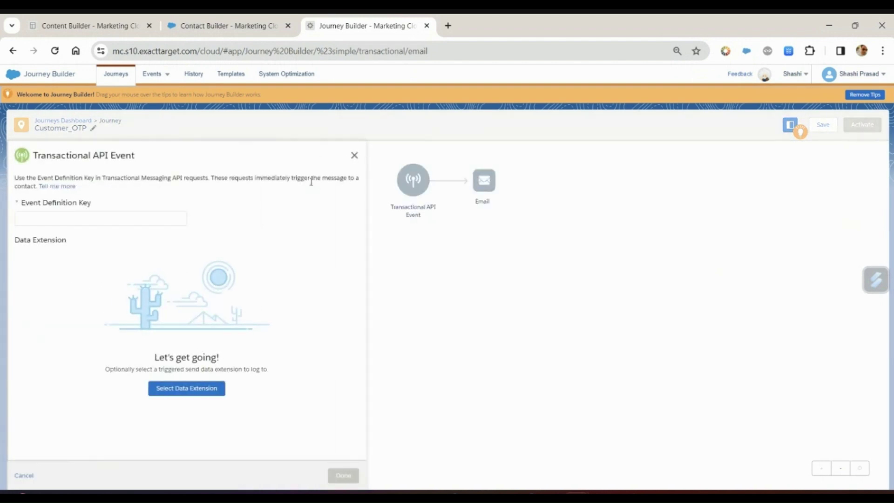
pyautogui.click(80, 219)
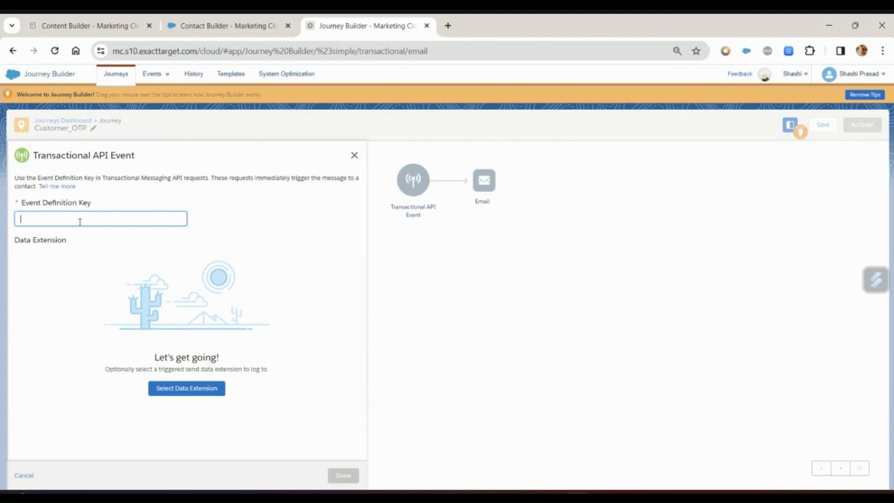
pyautogui.write('Customer_OTP')
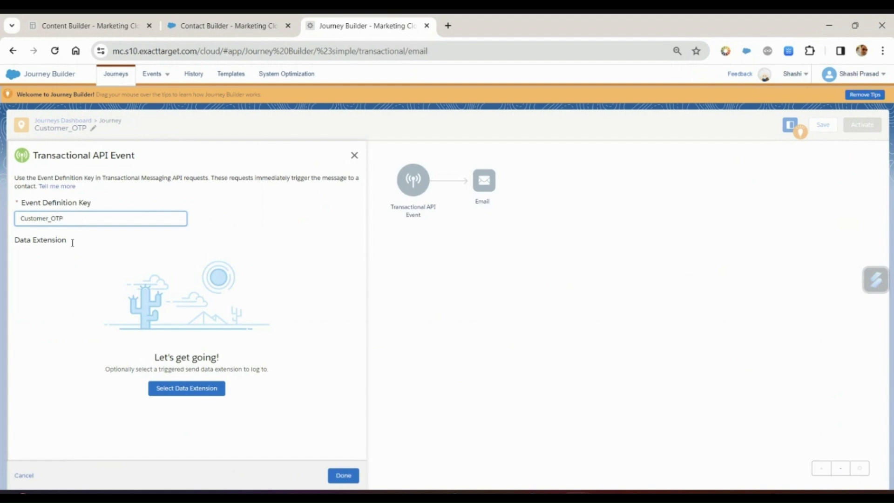
pyautogui.click(187, 394)
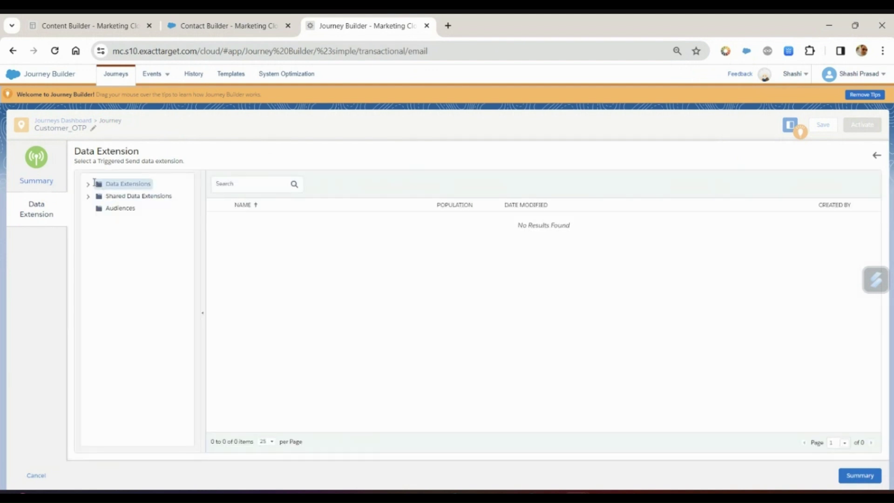
pyautogui.click(89, 184)
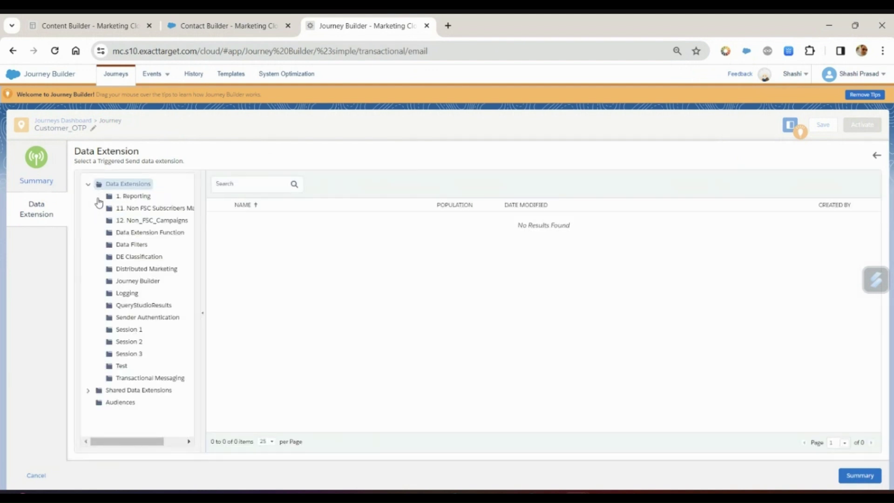
pyautogui.click(155, 379)
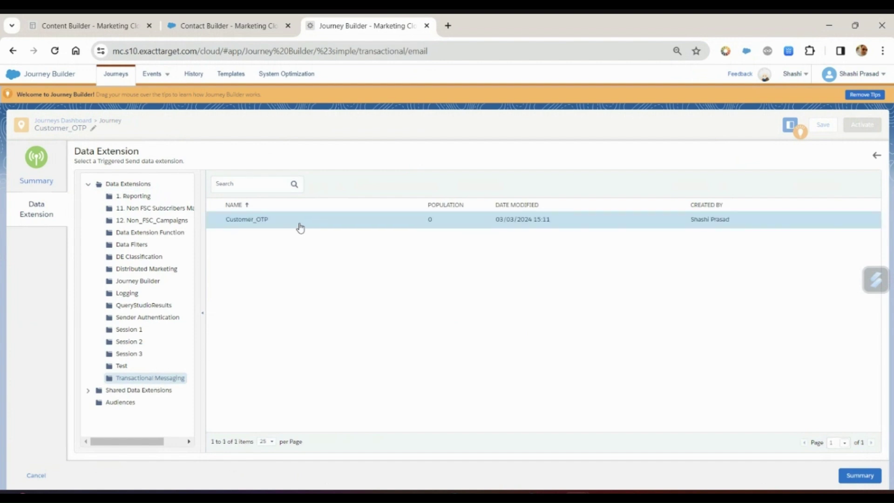
pyautogui.click(852, 485)
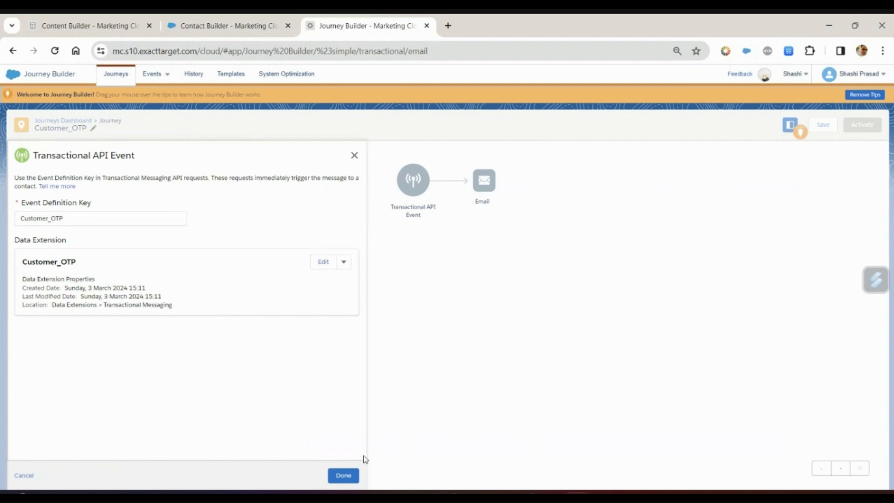
pyautogui.click(344, 476)
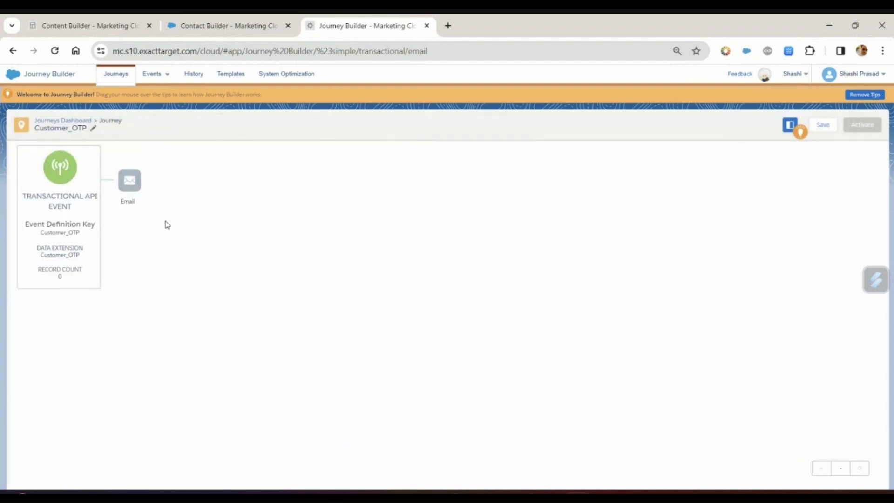
# Choose the OTP email as the Email activity's message
pyautogui.click(135, 190)
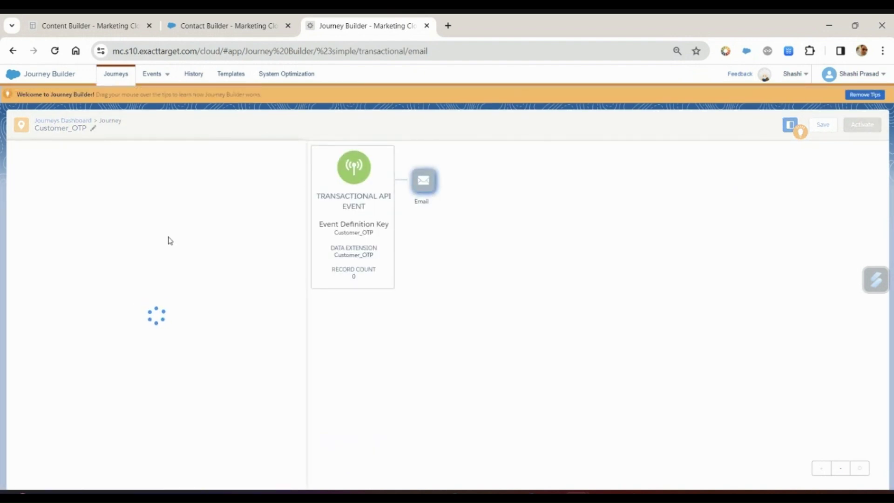
pyautogui.click(148, 305)
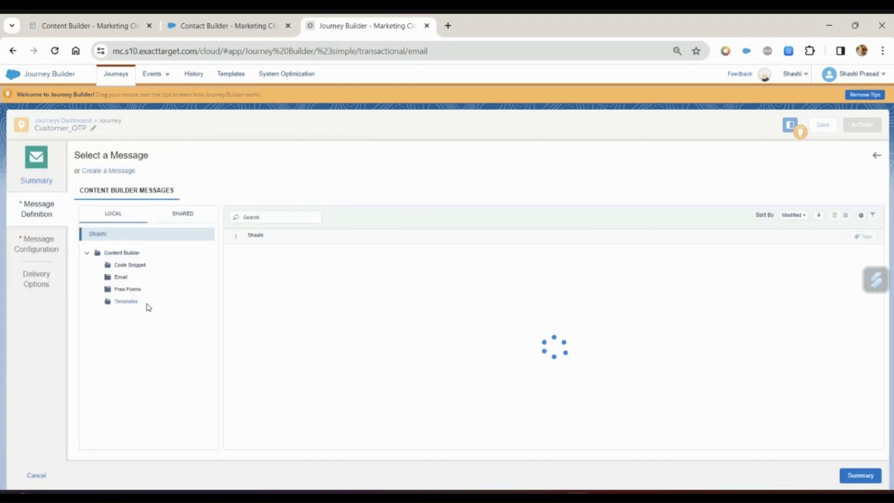
pyautogui.click(283, 275)
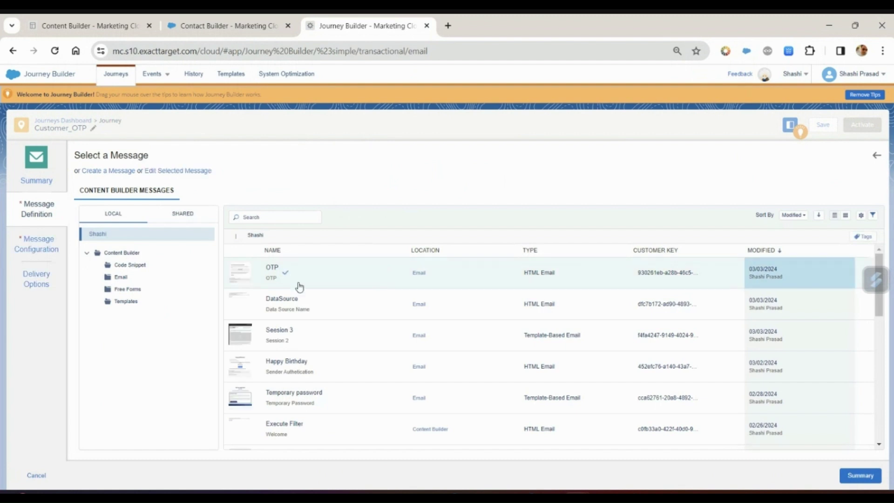
pyautogui.click(860, 476)
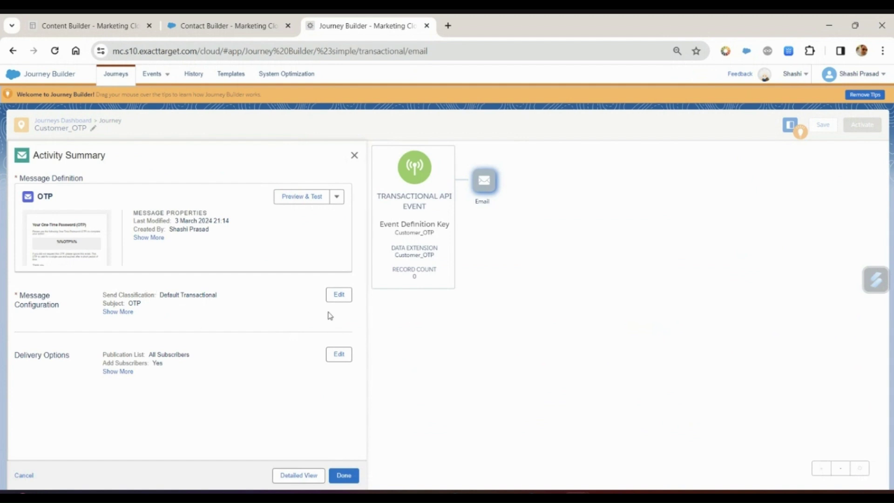
# Review message configuration and set delivery to only update existing subscribers
pyautogui.click(338, 294)
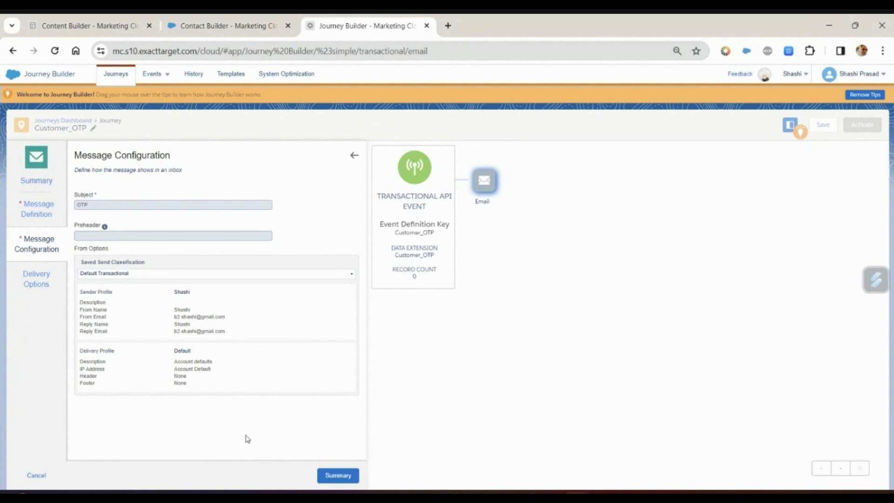
pyautogui.click(38, 282)
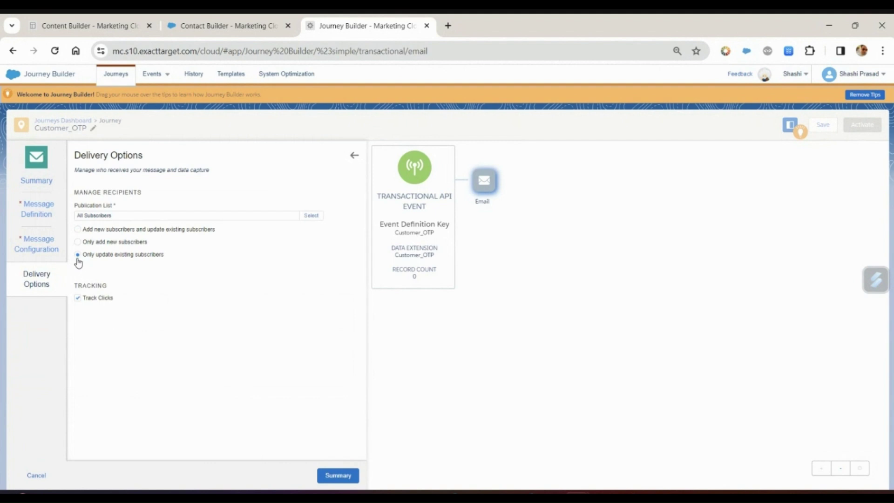
pyautogui.click(334, 479)
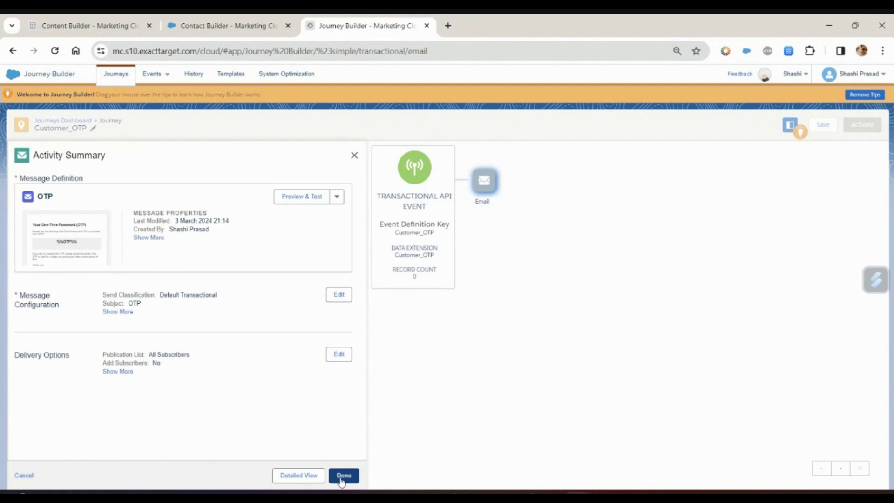
pyautogui.click(343, 476)
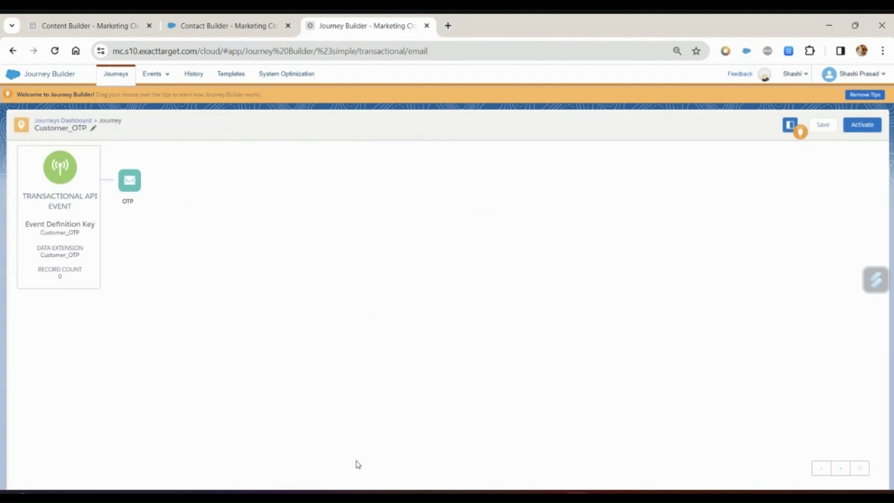
# Activate the Customer_OTP journey, return to it, and switch to Postman
pyautogui.click(869, 130)
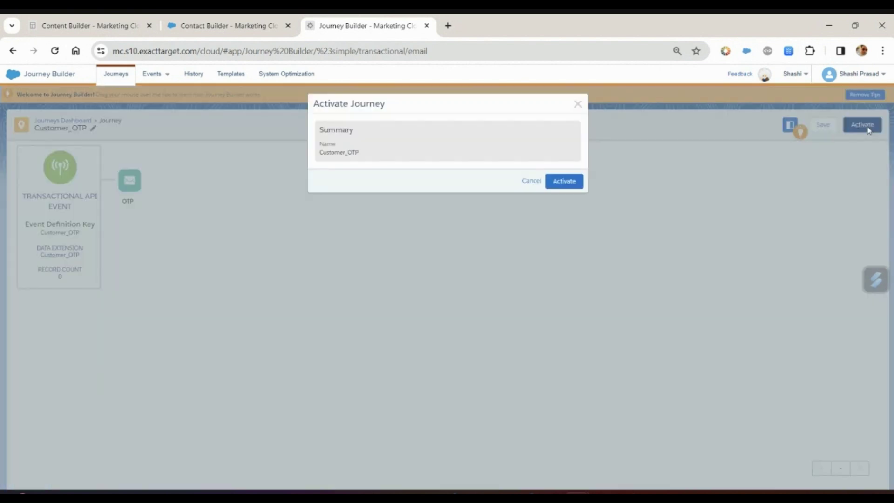
pyautogui.click(565, 182)
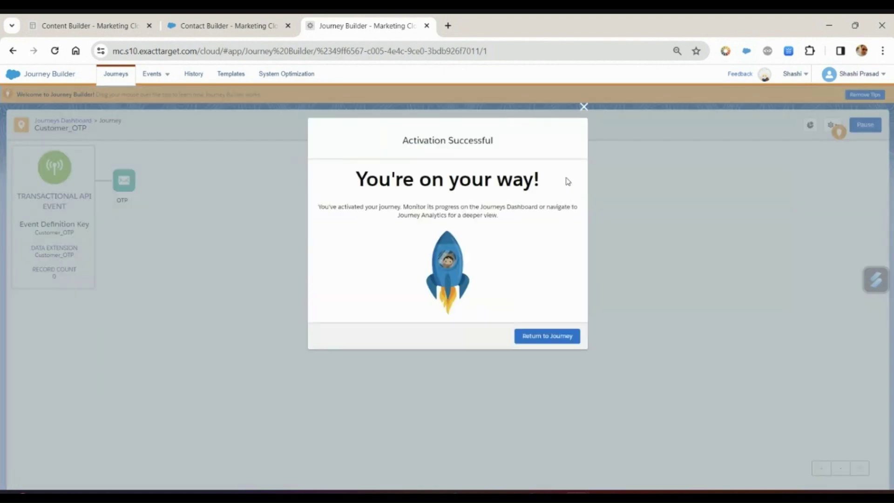
pyautogui.click(545, 331)
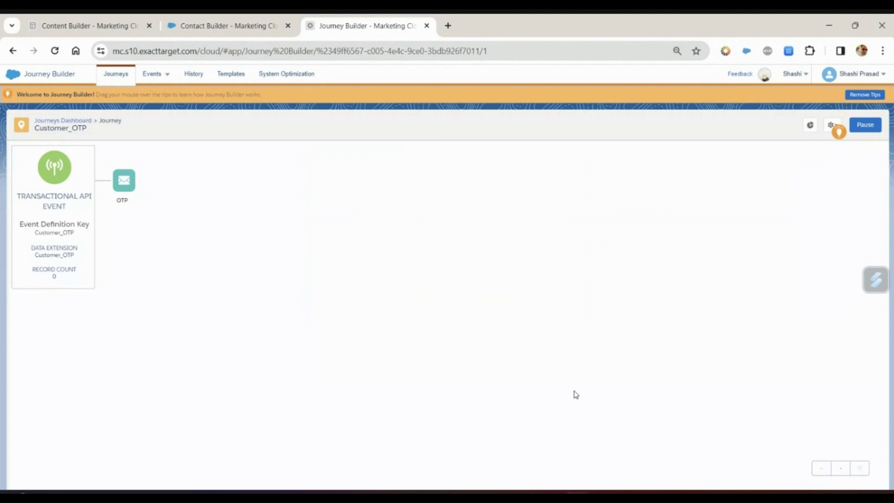
pyautogui.click(603, 496)
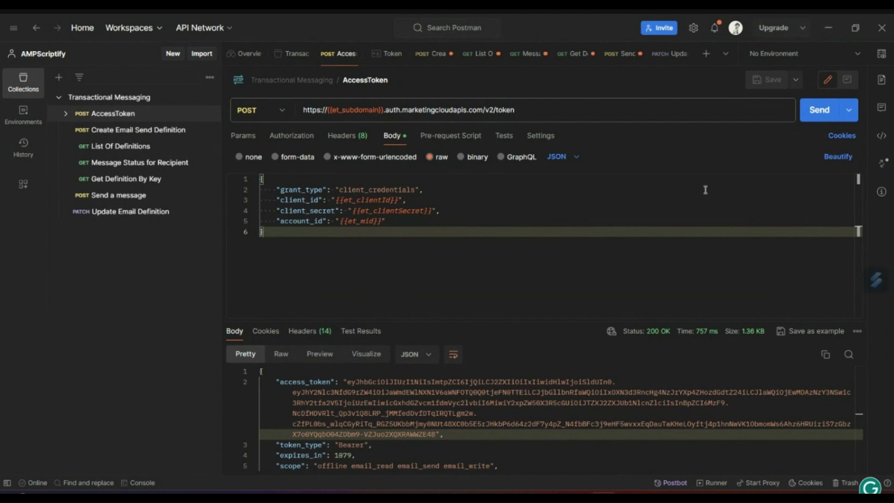
# Send the AccessToken request, copy the returned access token, and open Get Definition By Key
pyautogui.click(819, 115)
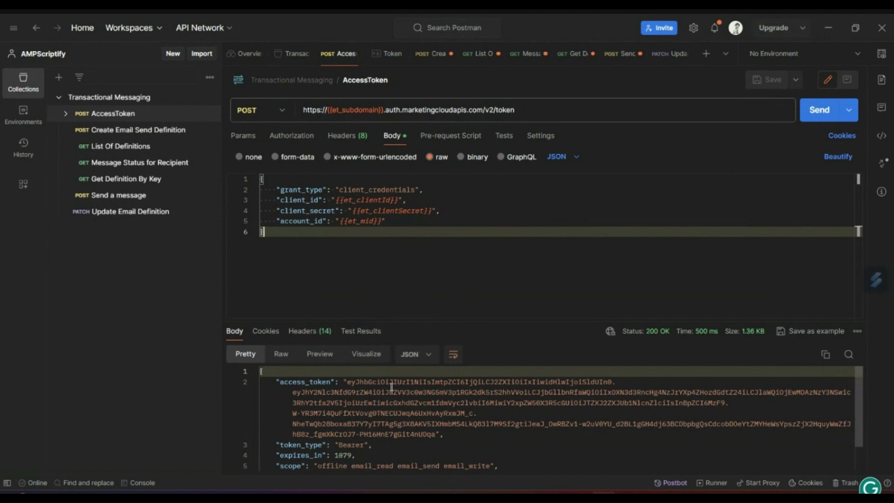
pyautogui.moveTo(347, 382); pyautogui.dragTo(437, 435)
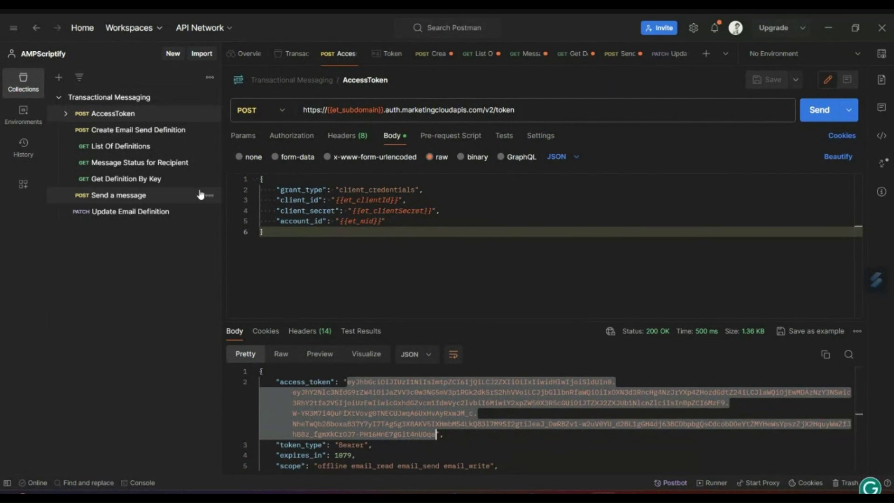
pyautogui.click(135, 181)
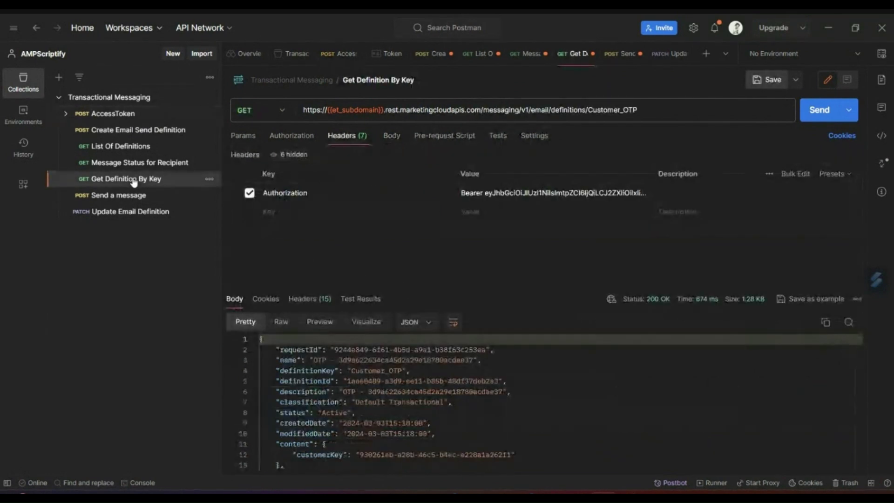
# Replace the old bearer token in the Authorization header with the new access token
pyautogui.click(386, 137)
pyautogui.click(365, 138)
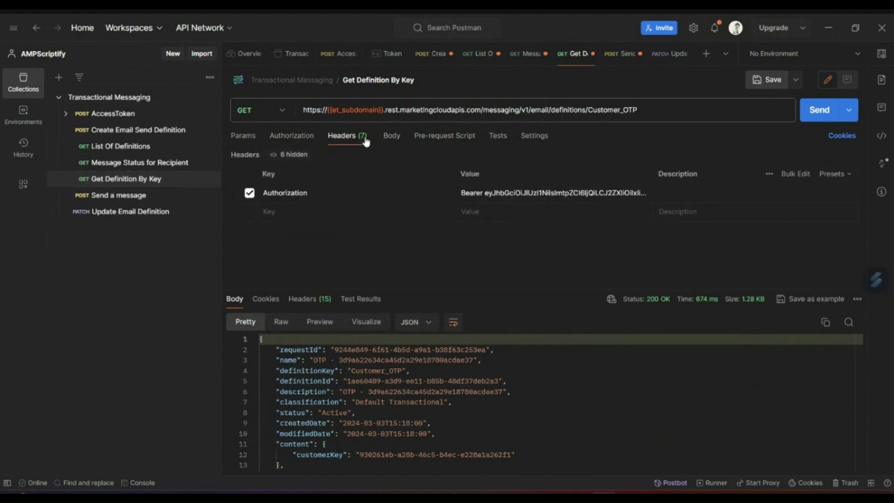
pyautogui.doubleClick(480, 193)
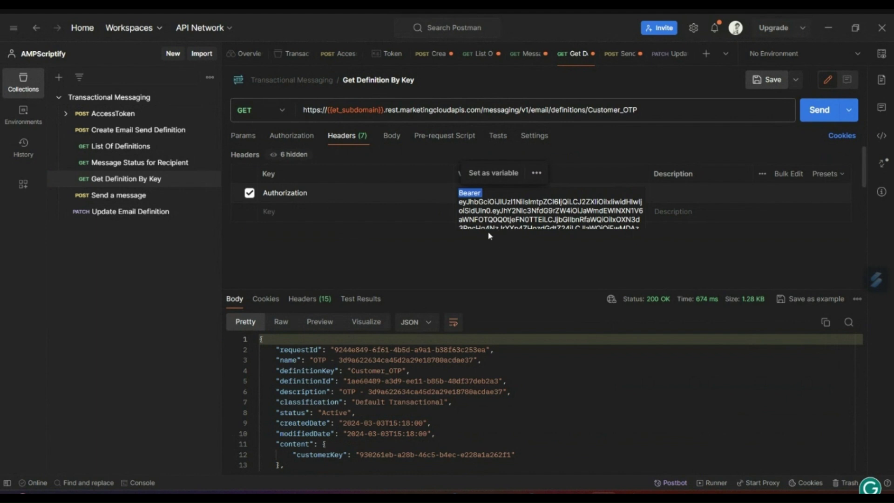
pyautogui.click(478, 219)
pyautogui.moveTo(460, 202); pyautogui.dragTo(580, 276)
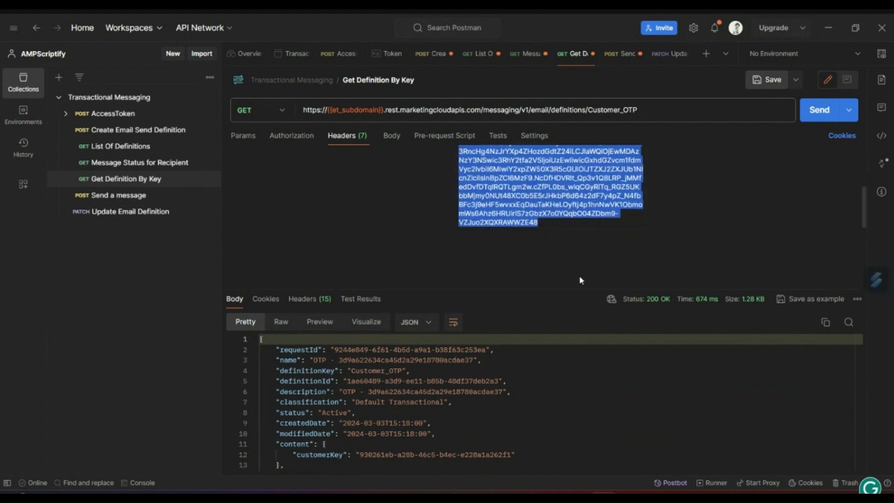
pyautogui.hotkey('ctrl', 'v')
pyautogui.click(410, 205)
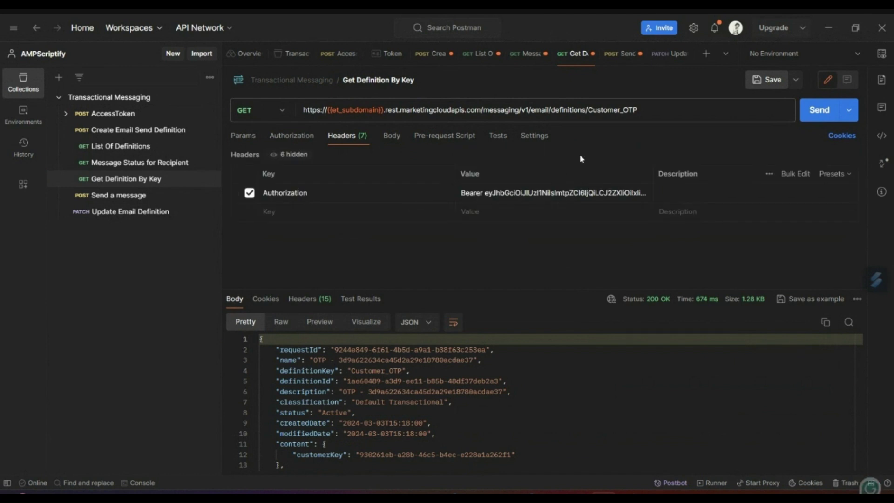
# Check the Customer_OTP key in the URL against Journey Builder and send Get Definition By Key
pyautogui.doubleClick(601, 111)
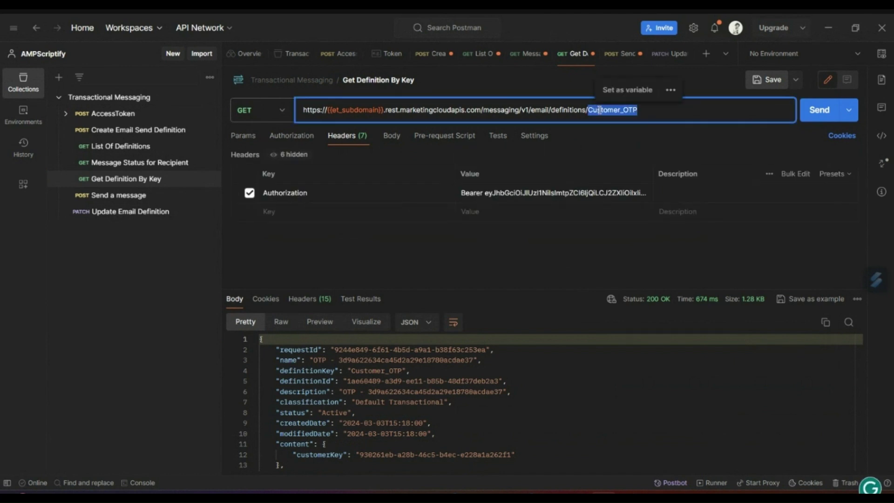
pyautogui.click(583, 487)
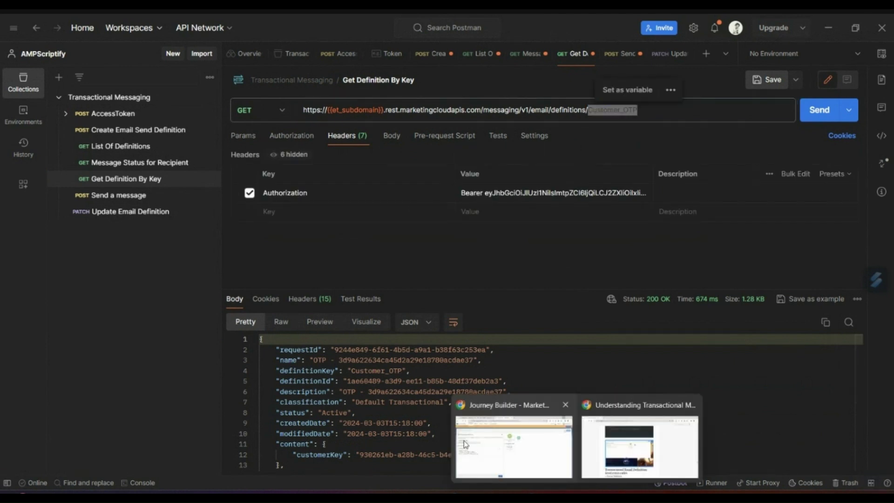
pyautogui.click(466, 442)
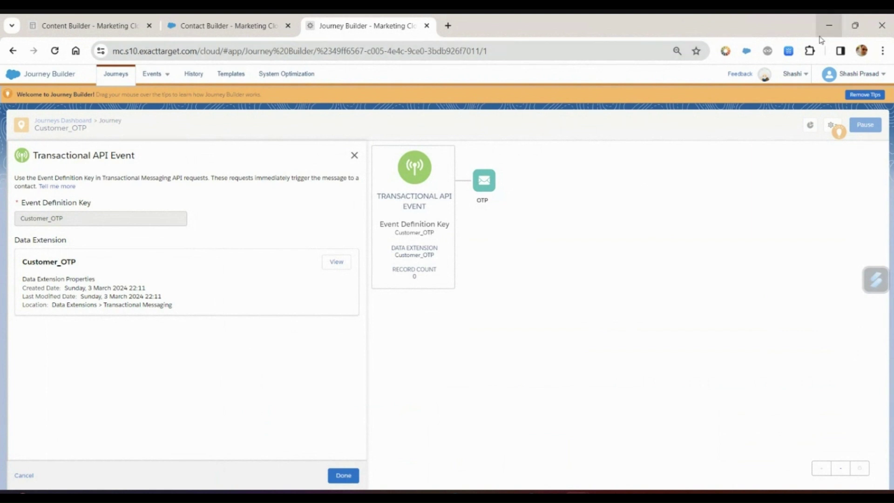
pyautogui.click(829, 25)
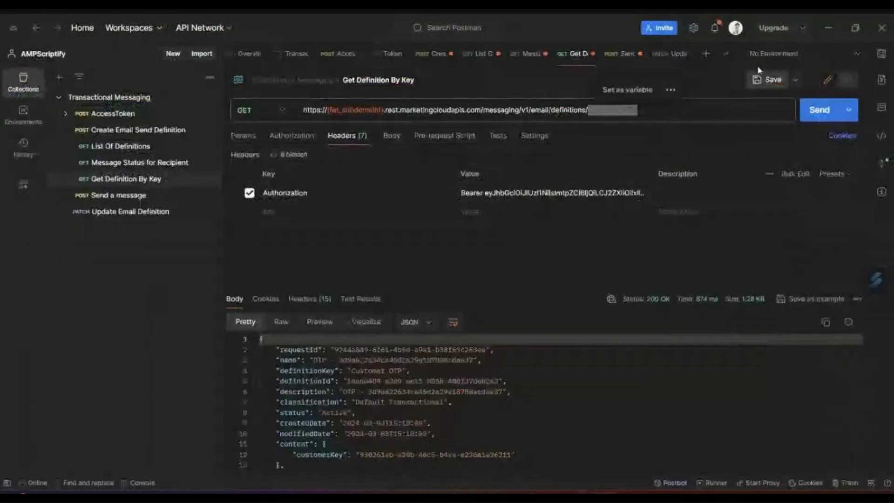
pyautogui.tripleClick(622, 110)
pyautogui.doubleClick(620, 110)
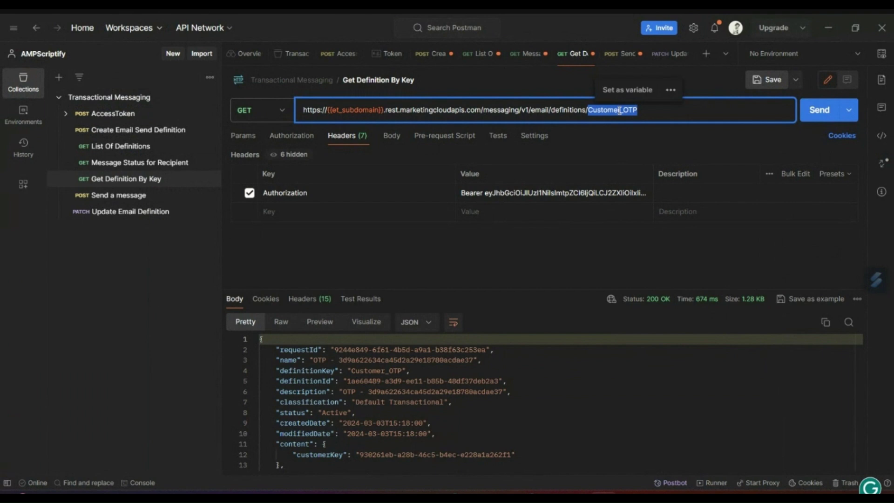
pyautogui.click(619, 224)
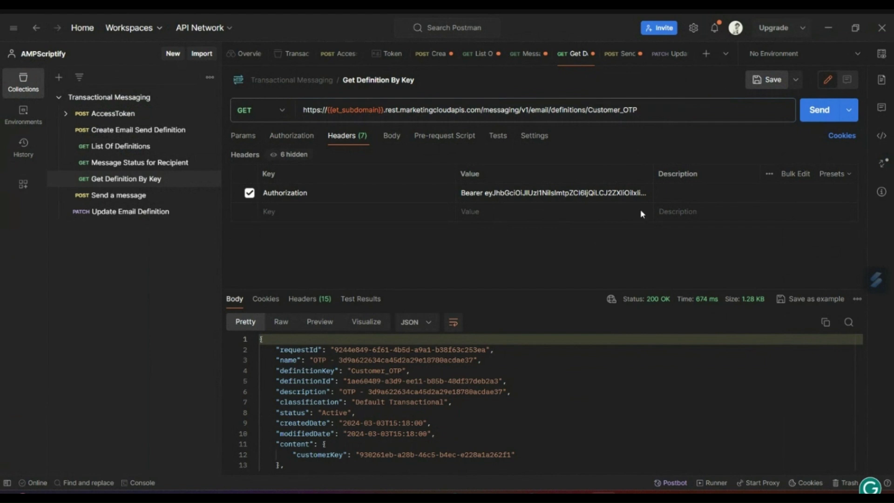
pyautogui.click(820, 112)
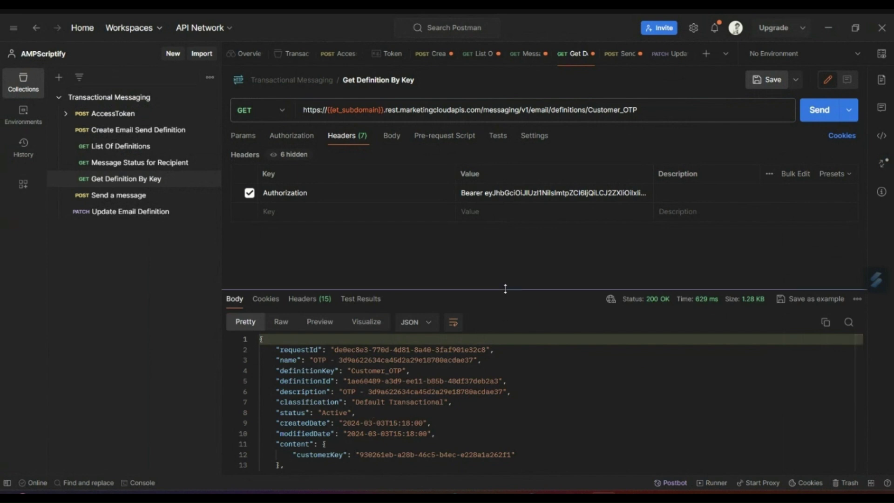
# Inspect the definition response's description, createdDate and definitionId values
pyautogui.moveTo(504, 288); pyautogui.dragTo(504, 251)
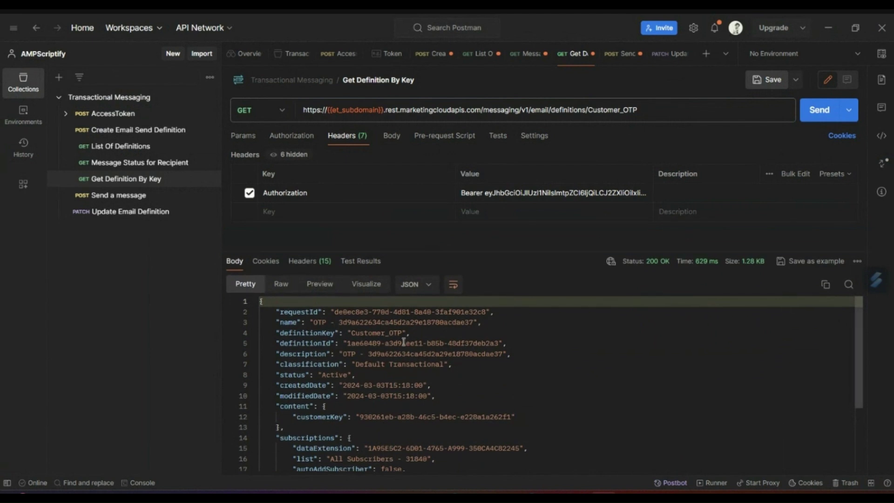
pyautogui.click(393, 354)
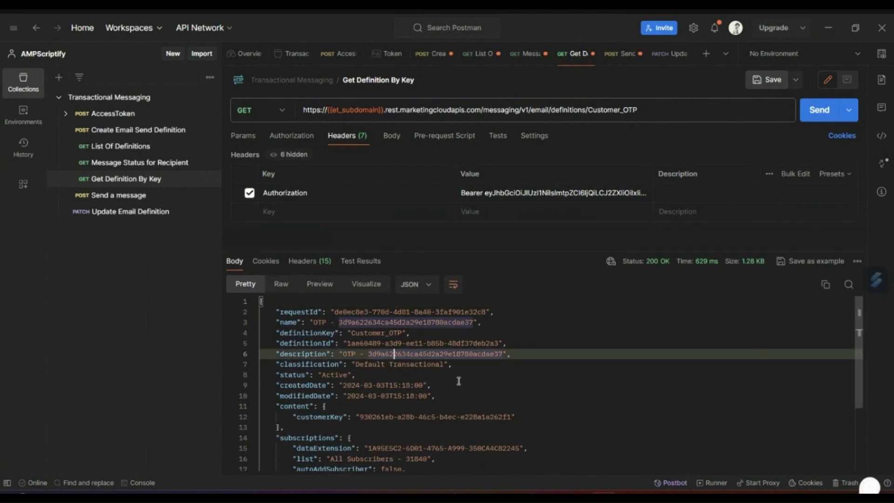
pyautogui.click(473, 389)
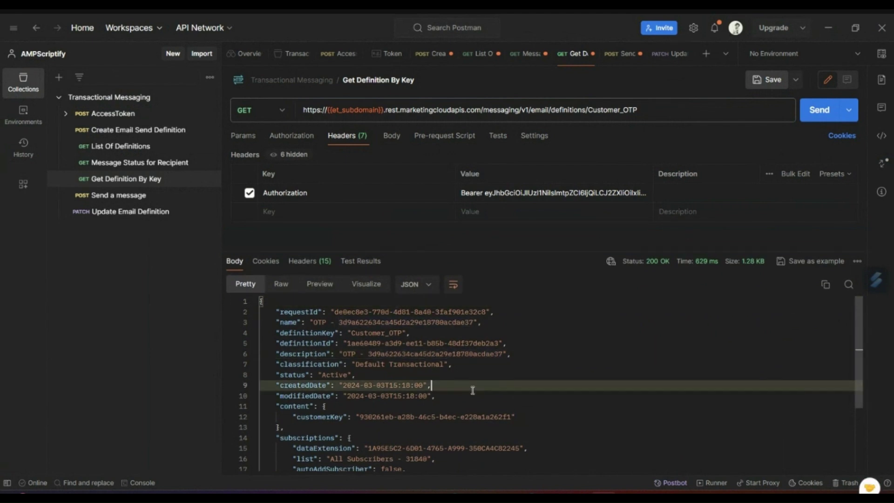
pyautogui.scroll(-2, 472, 390)
pyautogui.scroll(2, 472, 390)
pyautogui.doubleClick(389, 365)
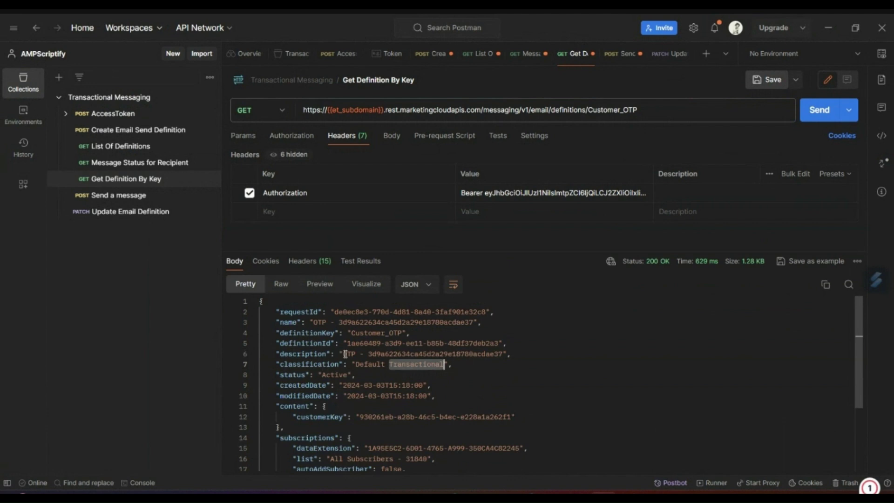
pyautogui.moveTo(346, 354); pyautogui.dragTo(364, 337)
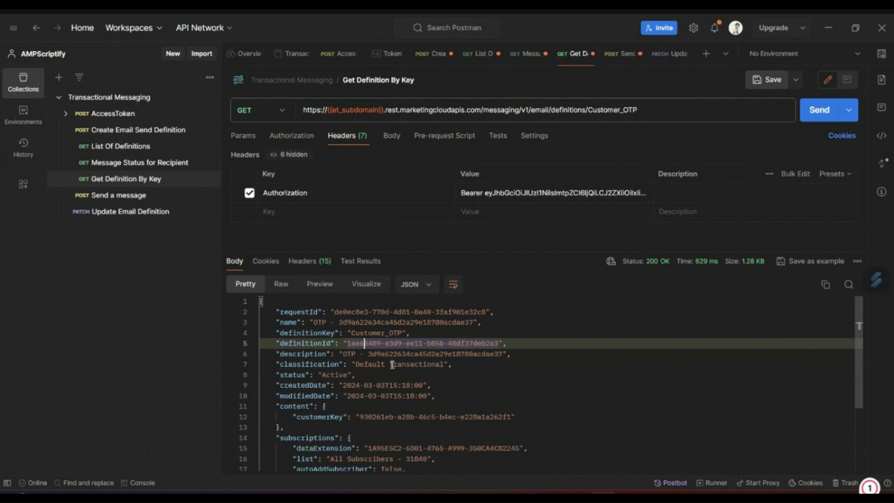
pyautogui.click(368, 405)
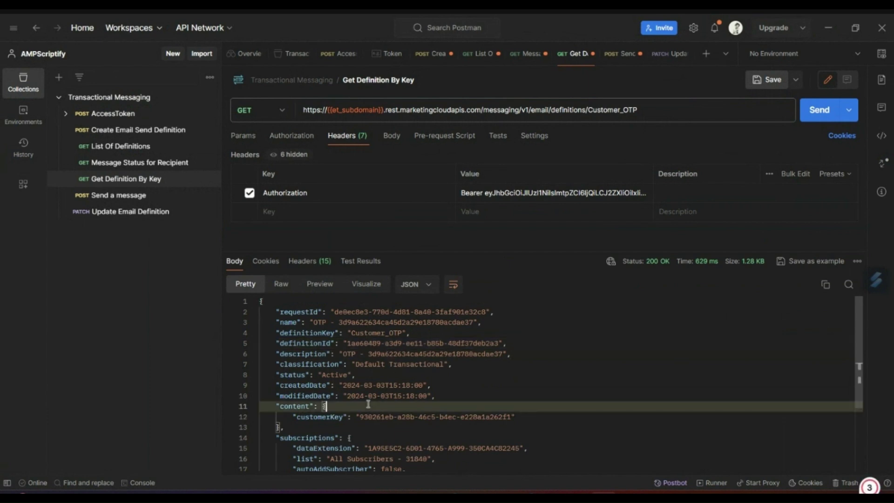
pyautogui.click(141, 199)
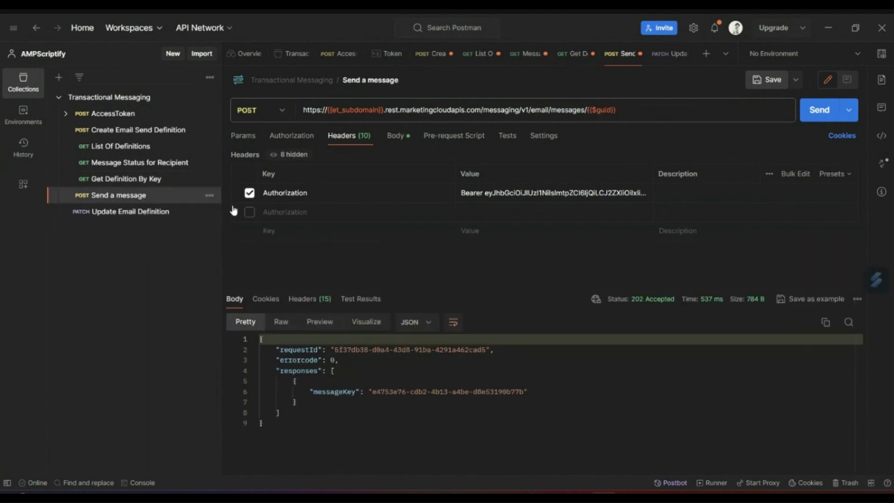
# Inspect the Send a message request's bearer token and JSON body
pyautogui.click(395, 139)
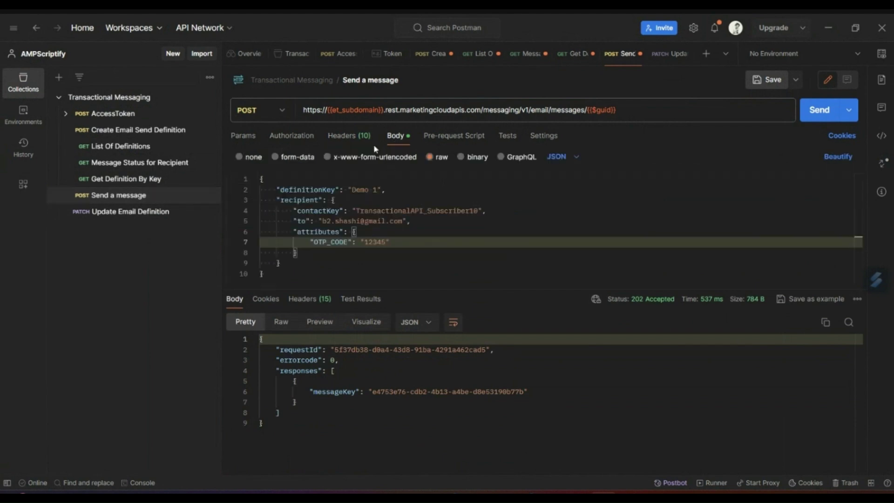
pyautogui.click(349, 136)
pyautogui.click(483, 196)
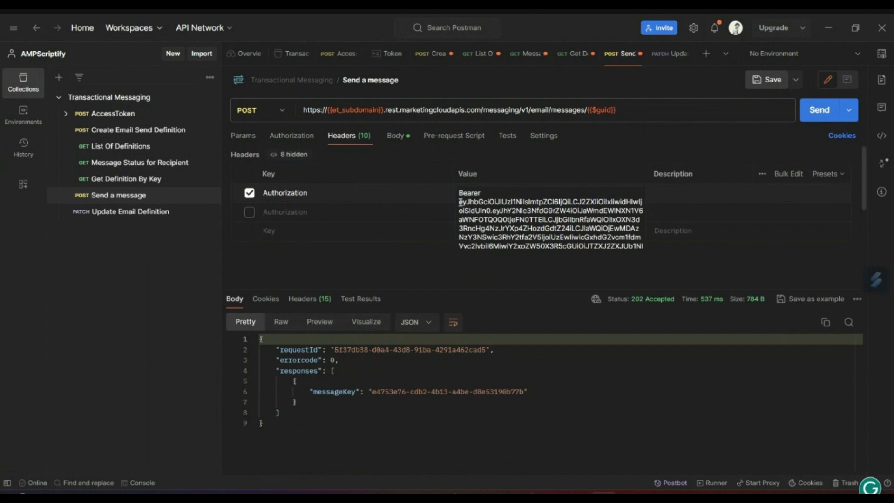
pyautogui.moveTo(460, 202); pyautogui.dragTo(555, 292)
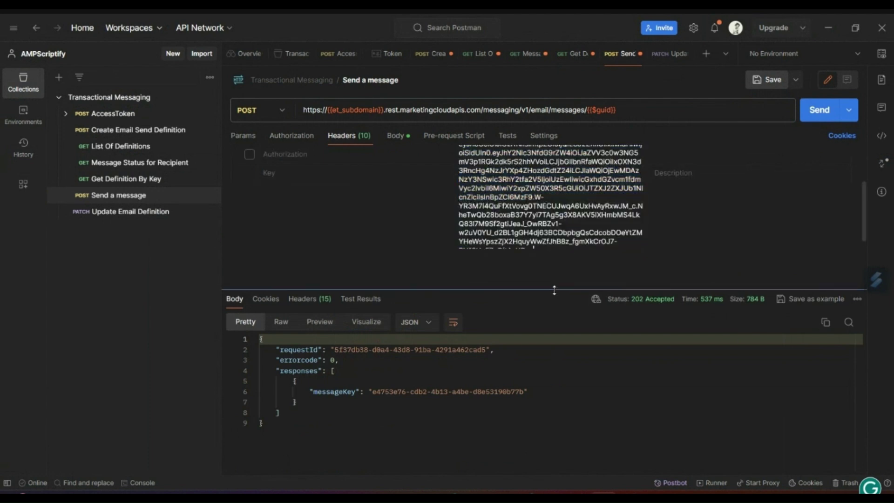
pyautogui.click(465, 252)
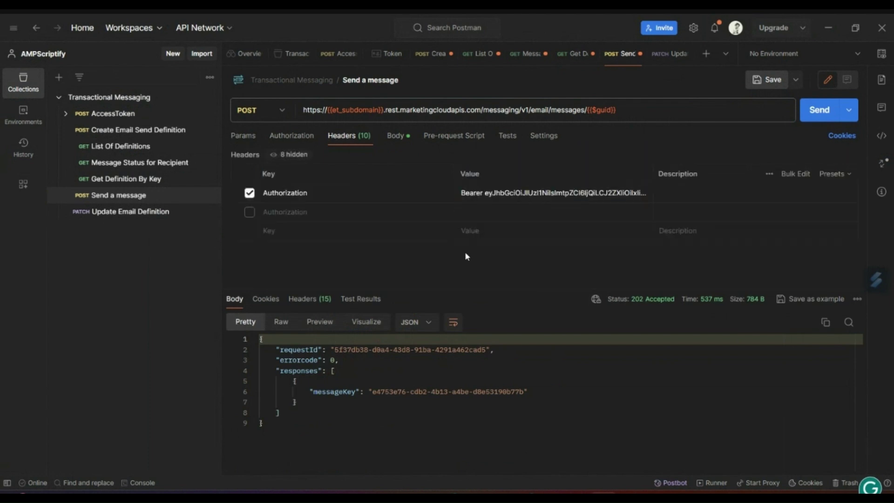
pyautogui.click(400, 136)
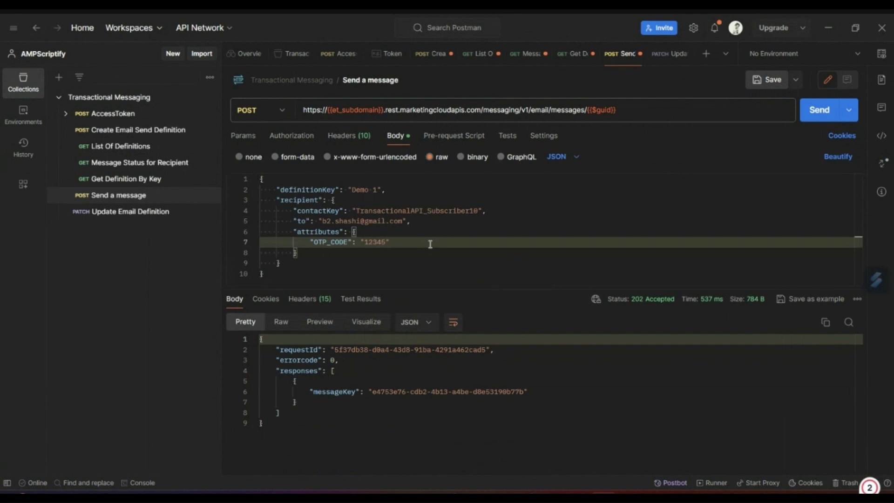
# Copy Customer_OTP from the definition URL and paste it over Demo 1 as definitionKey
pyautogui.click(124, 181)
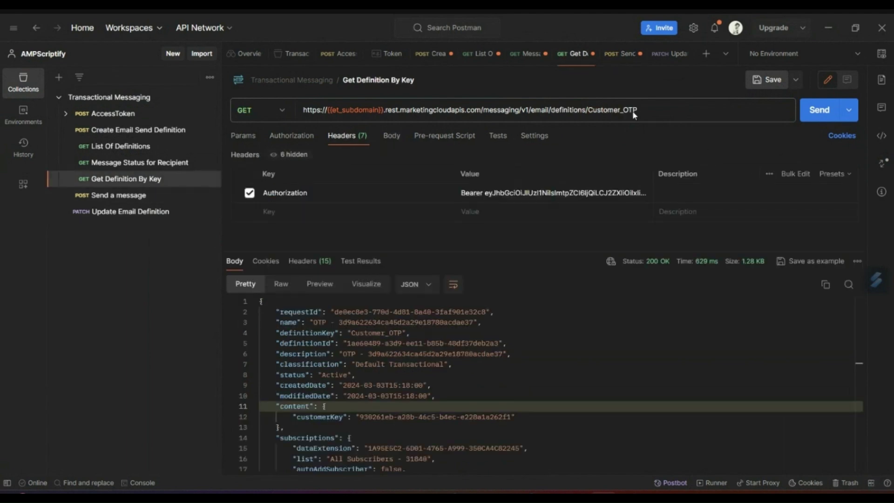
pyautogui.doubleClick(616, 108)
pyautogui.click(642, 110)
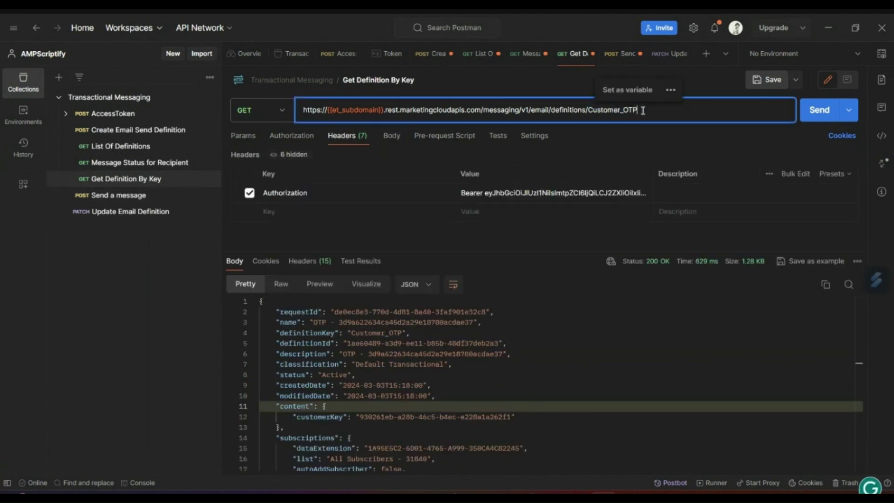
pyautogui.doubleClick(625, 110)
pyautogui.hotkey('ctrl', 'c')
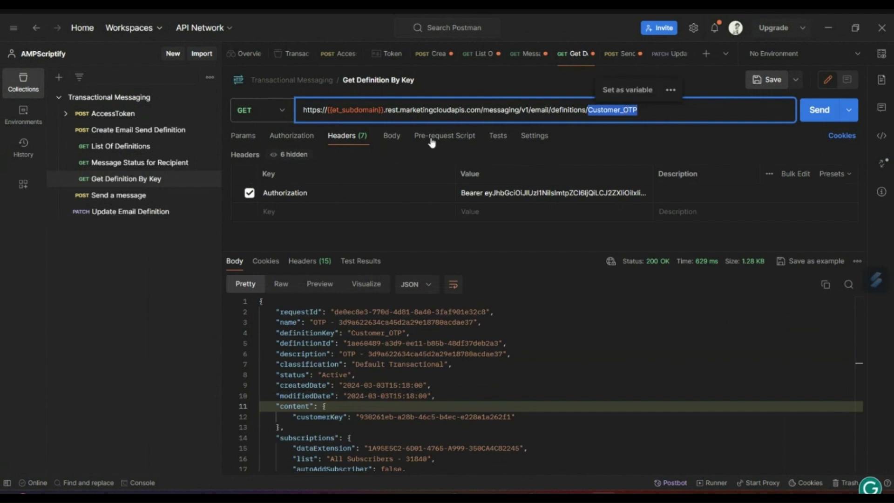
pyautogui.click(140, 196)
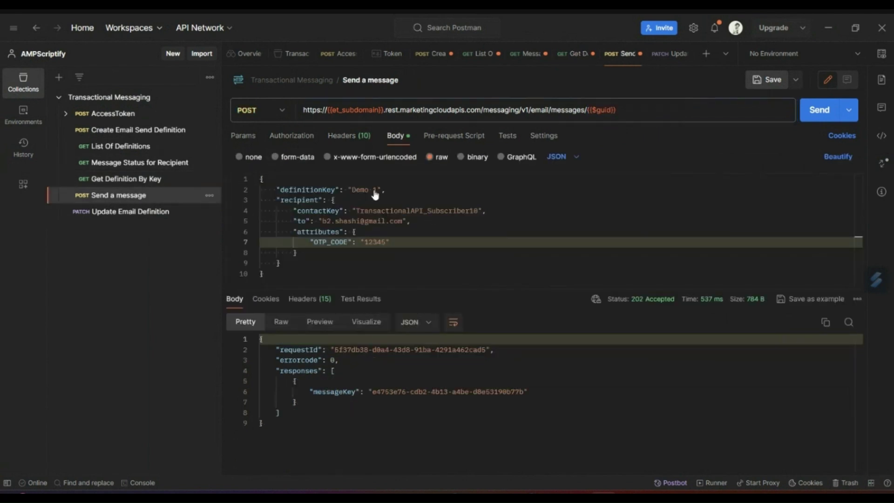
pyautogui.click(365, 189)
pyautogui.moveTo(352, 190); pyautogui.dragTo(380, 194)
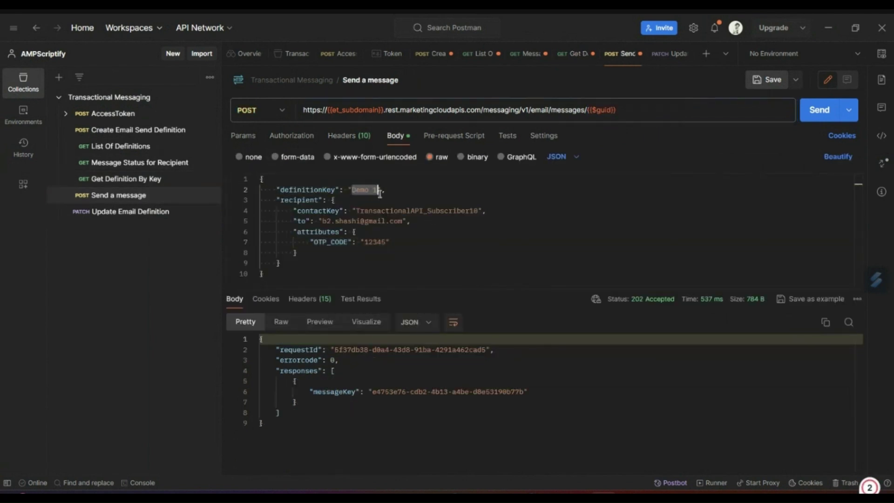
pyautogui.hotkey('ctrl', 'v')
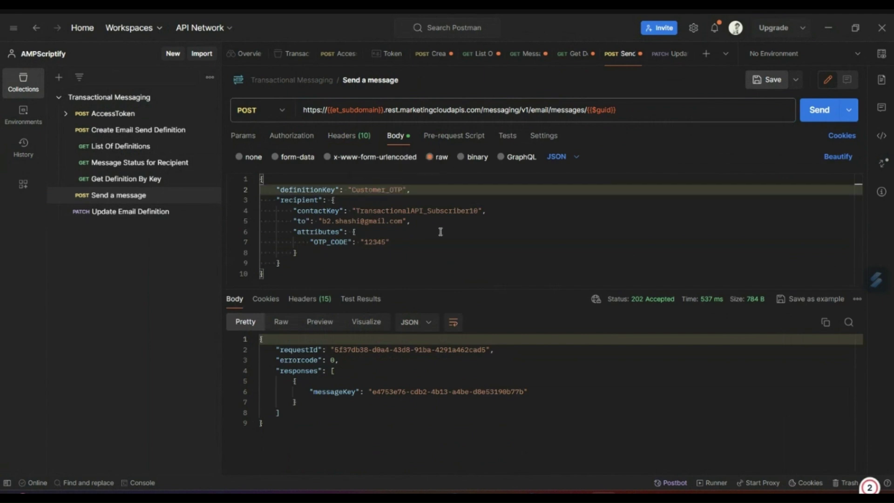
pyautogui.click(440, 234)
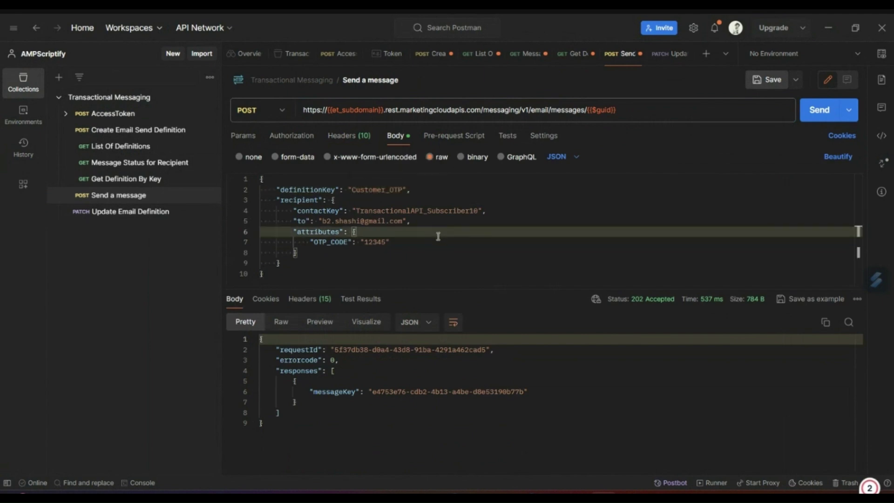
# Change the recipient contactKey's trailing 10 to 01
pyautogui.doubleClick(416, 213)
pyautogui.moveTo(302, 209); pyautogui.dragTo(326, 221)
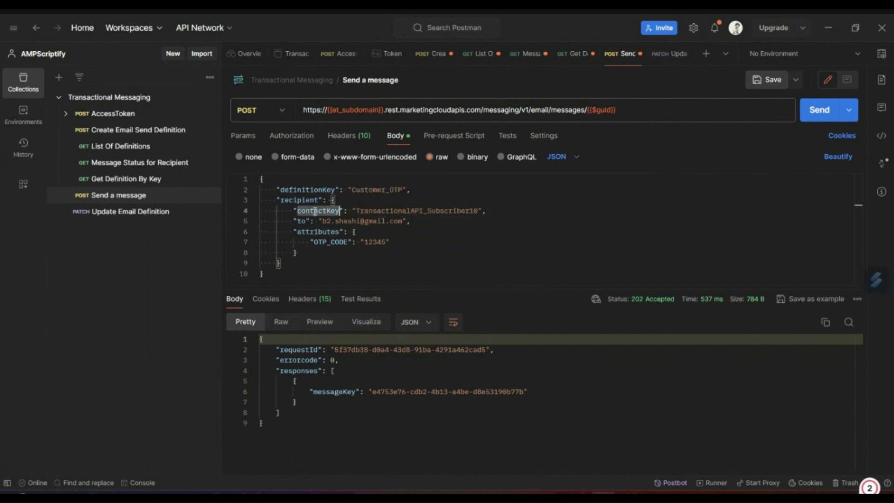
pyautogui.click(414, 232)
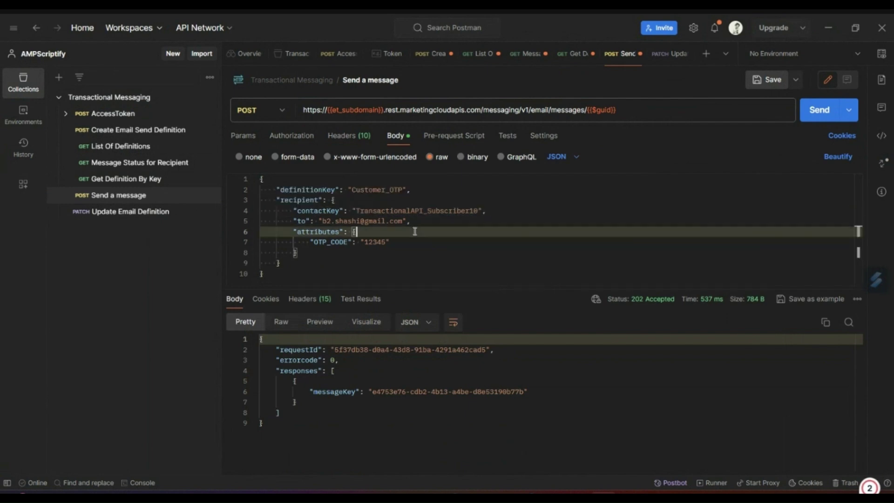
pyautogui.doubleClick(478, 210)
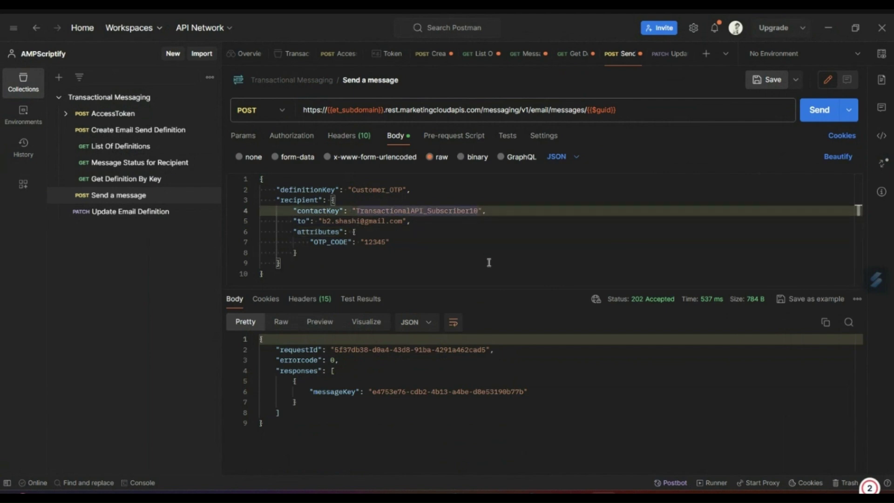
pyautogui.press('BackSpace')
pyautogui.press('BackSpace')
pyautogui.write('01')
pyautogui.click(425, 253)
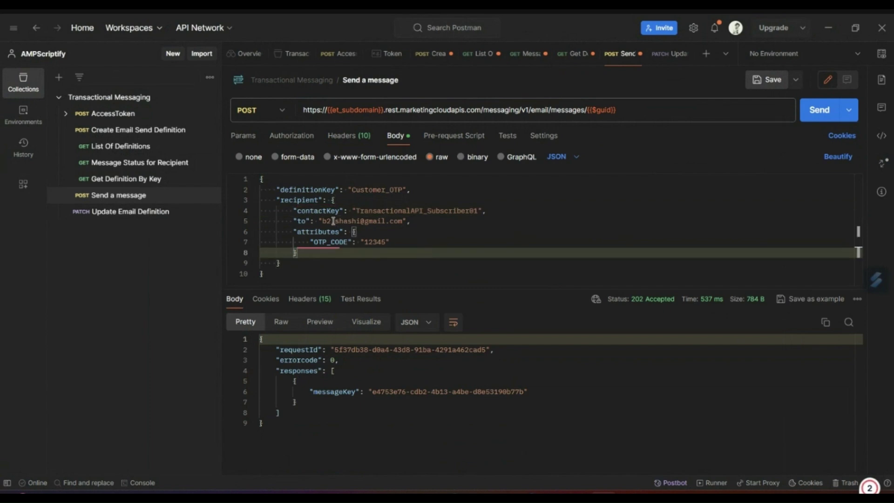
pyautogui.click(345, 271)
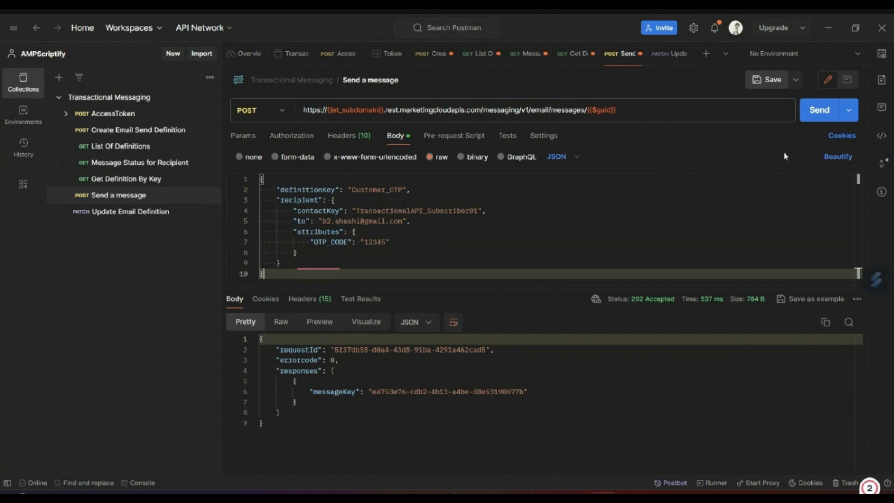
# Resend the Customer_OTP message, copy the fresh messageKey, and open Message Status for Recipient
pyautogui.click(822, 113)
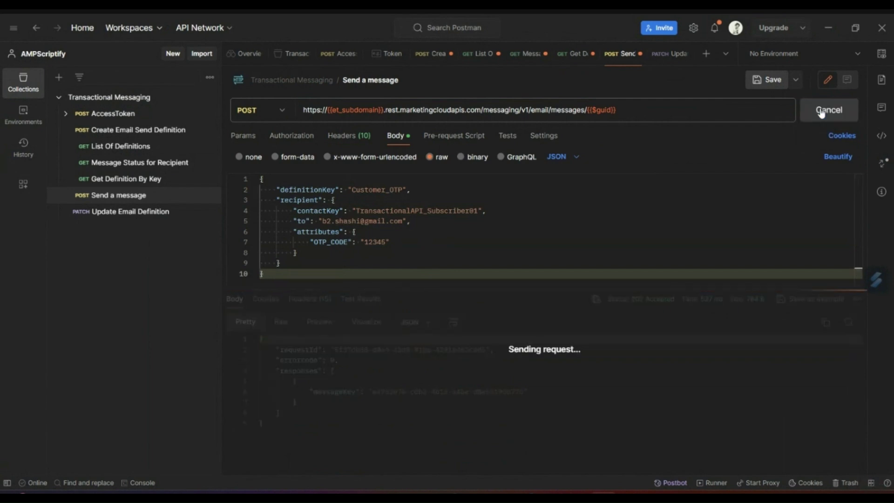
pyautogui.click(384, 372)
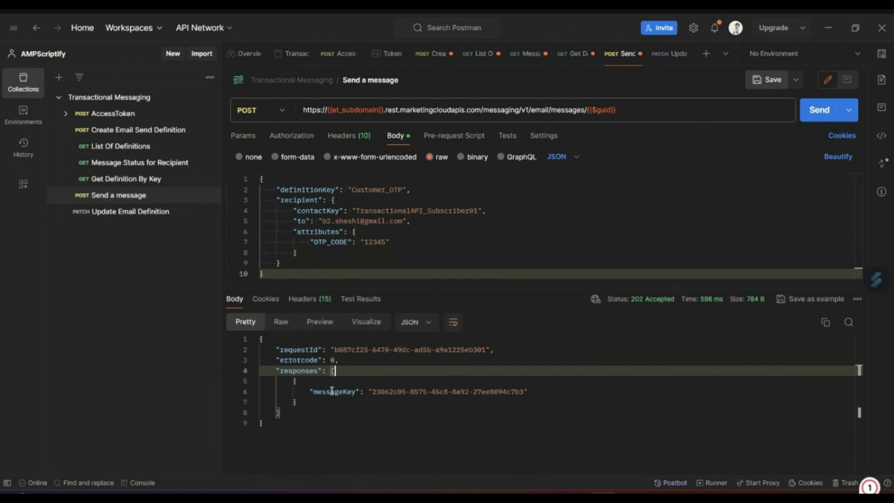
pyautogui.moveTo(372, 391); pyautogui.dragTo(525, 392)
pyautogui.hotkey('ctrl', 'c')
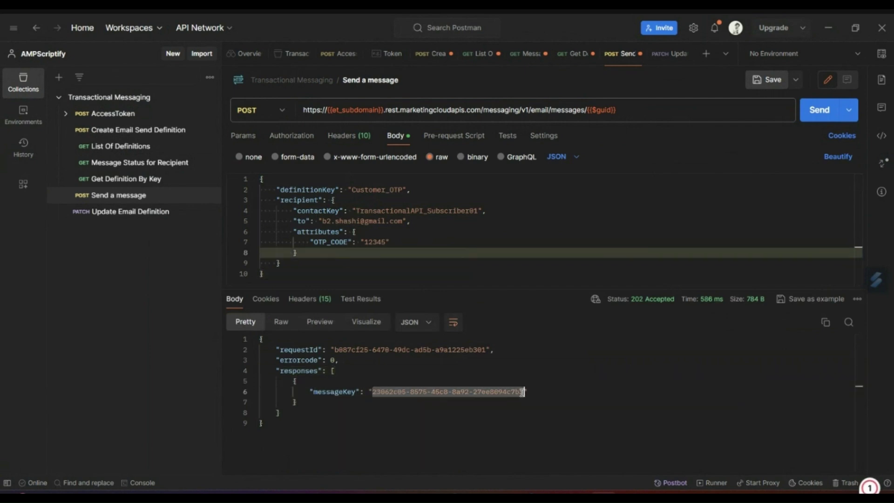
pyautogui.click(338, 410)
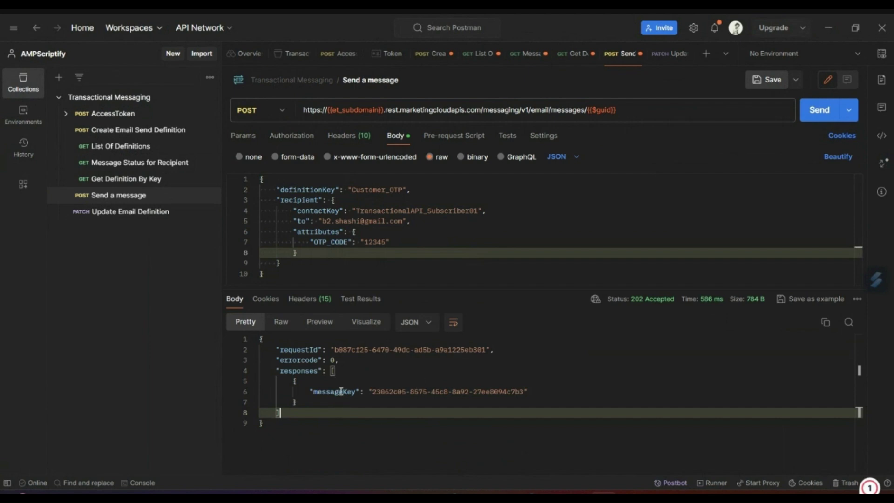
pyautogui.click(167, 169)
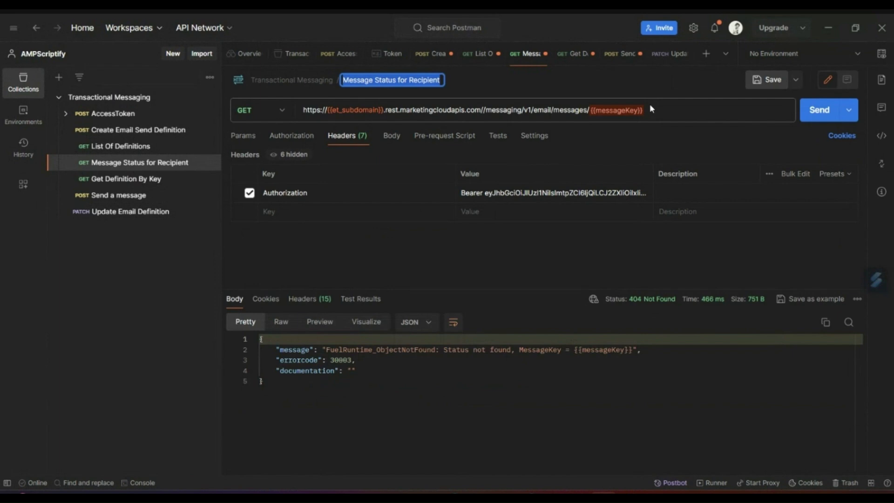
# Replace the {{messageKey}} placeholder in the Message Status URL with the new message key
pyautogui.click(651, 108)
pyautogui.moveTo(590, 109)
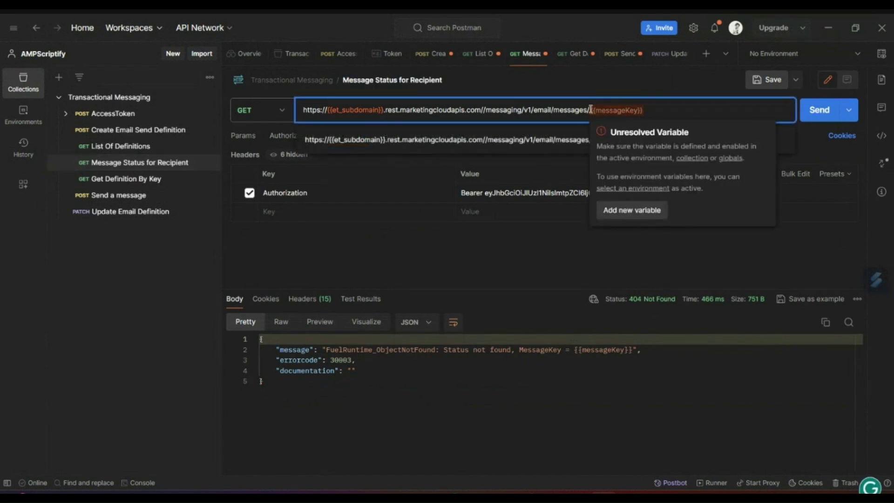
pyautogui.moveTo(590, 109); pyautogui.dragTo(645, 110)
pyautogui.hotkey('ctrl', 'v')
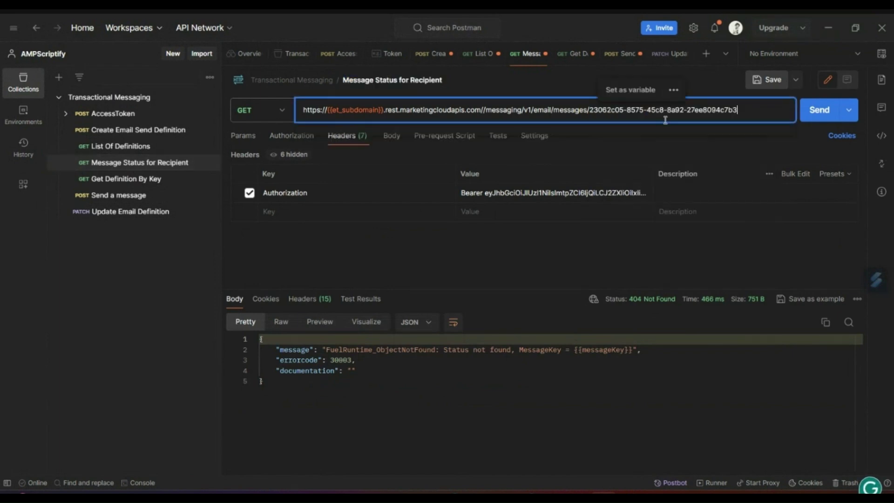
pyautogui.click(576, 240)
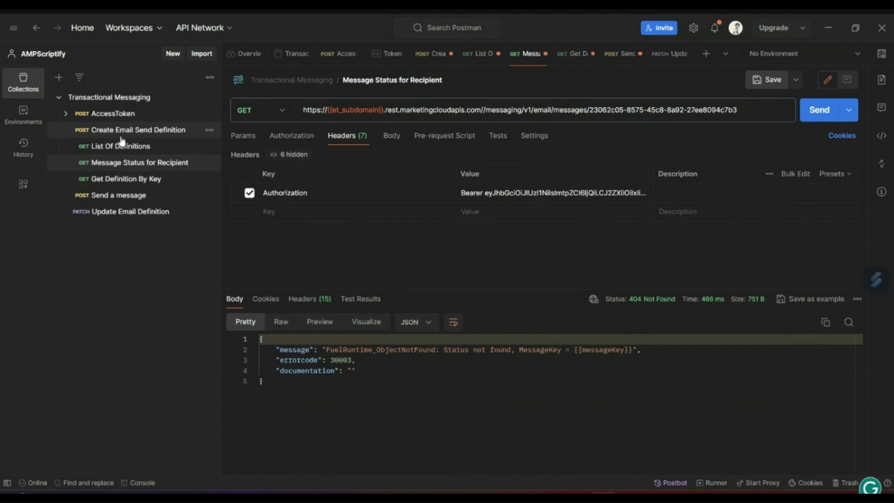
# Copy the access_token from the AccessToken request and paste it over the old Bearer token
pyautogui.click(113, 113)
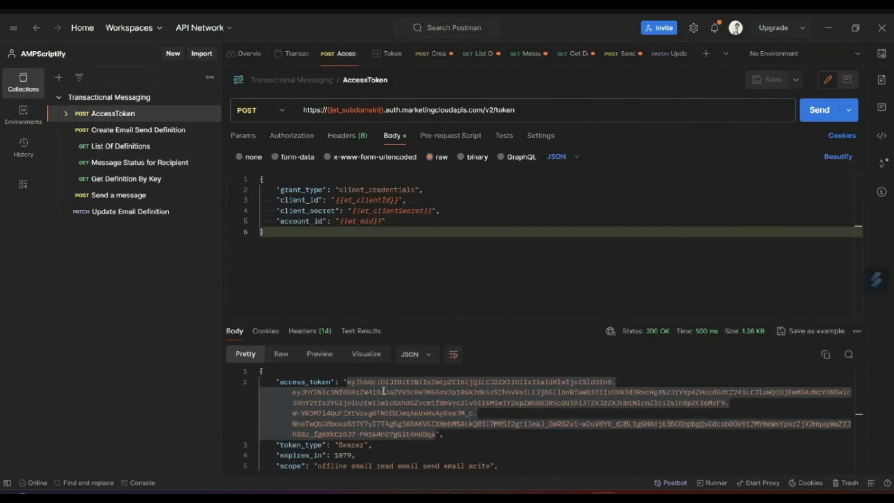
pyautogui.doubleClick(383, 391)
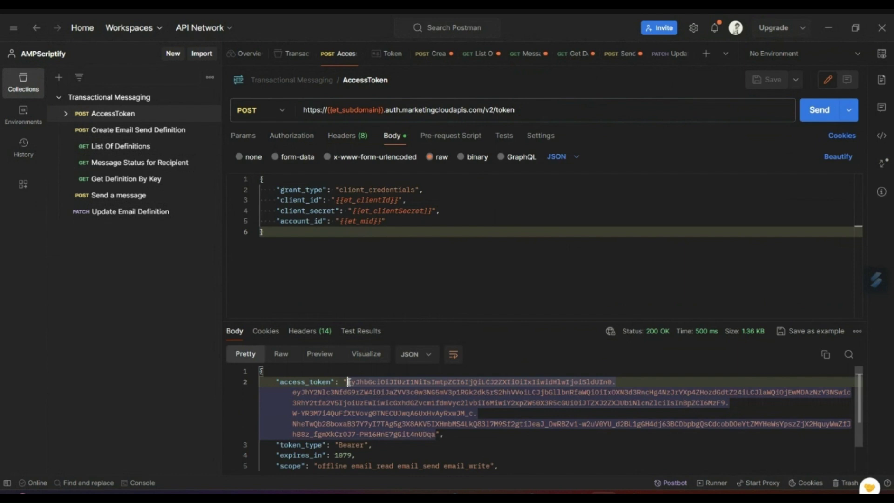
pyautogui.moveTo(348, 382); pyautogui.dragTo(431, 435)
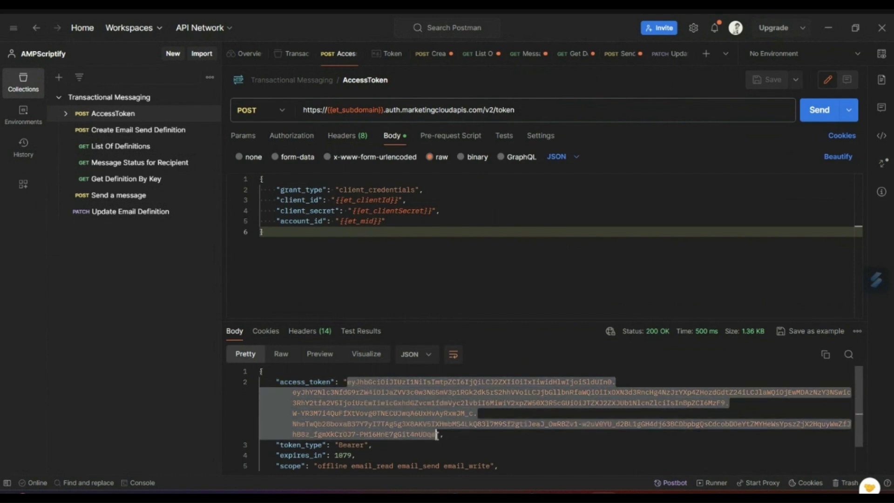
pyautogui.click(138, 167)
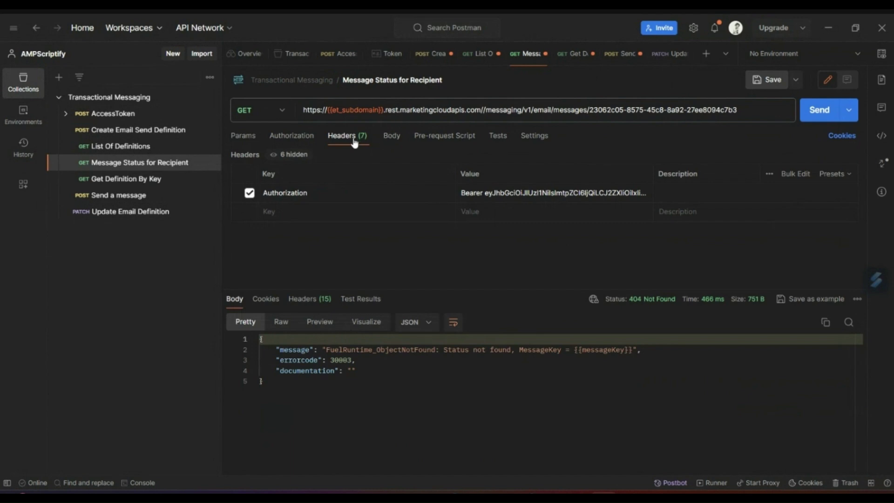
pyautogui.click(497, 196)
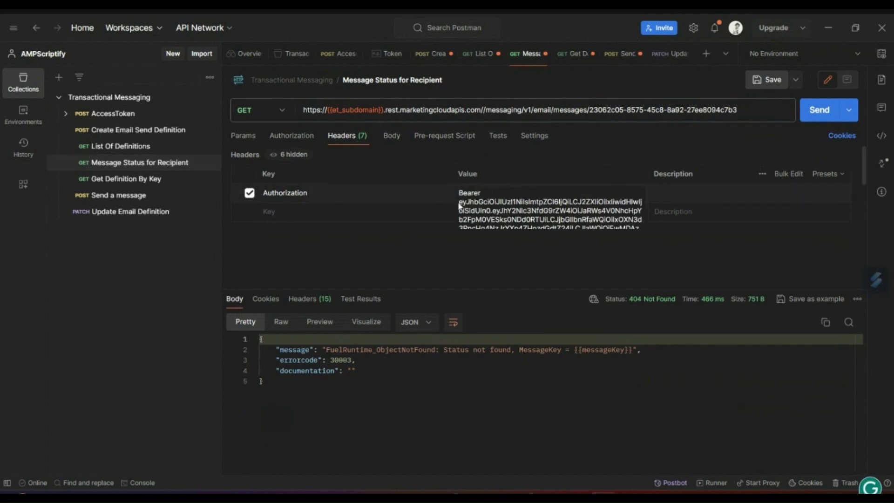
pyautogui.click(475, 202)
pyautogui.moveTo(460, 203); pyautogui.dragTo(629, 275)
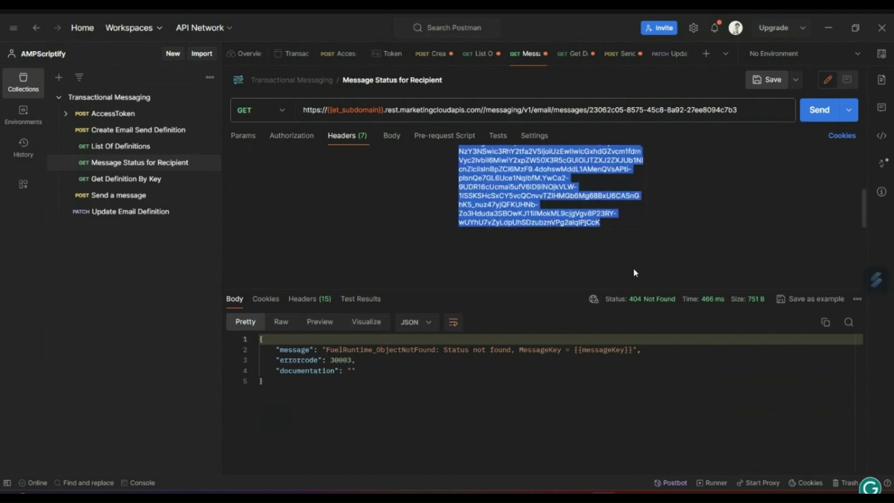
pyautogui.hotkey('ctrl', 'v')
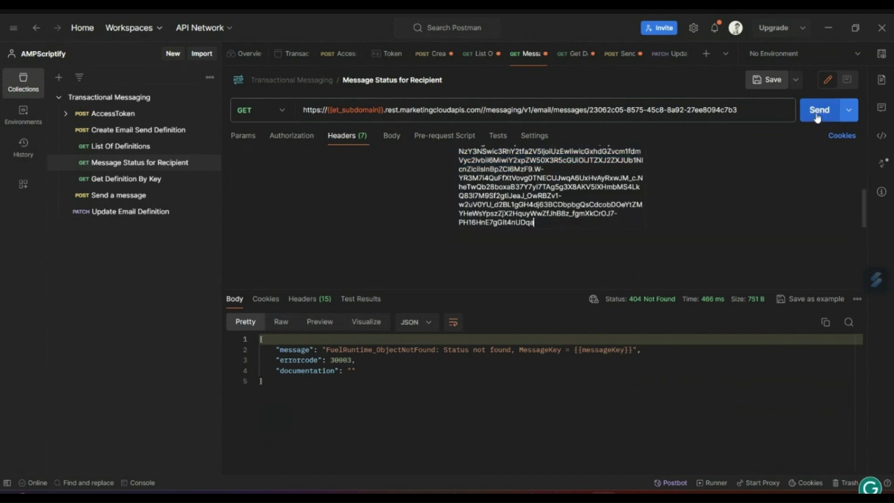
# Rerun the status check and highlight the EmailSent event and info block in the 200 OK response
pyautogui.click(818, 111)
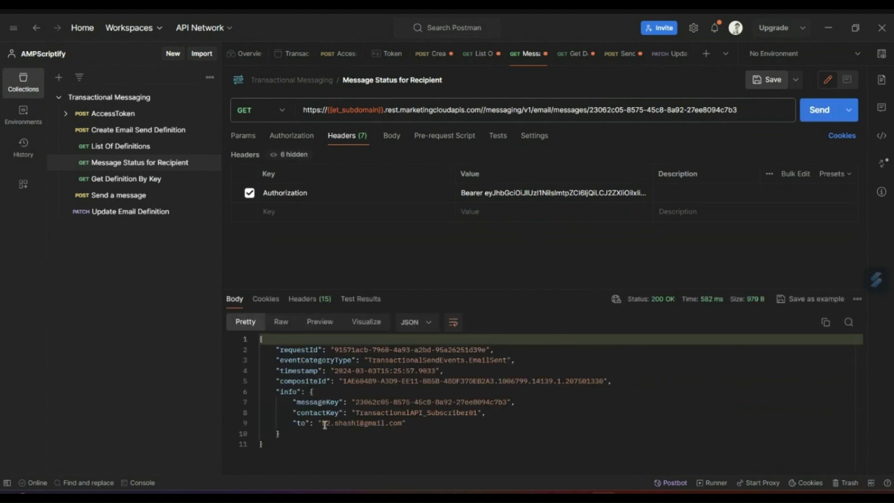
pyautogui.doubleClick(493, 361)
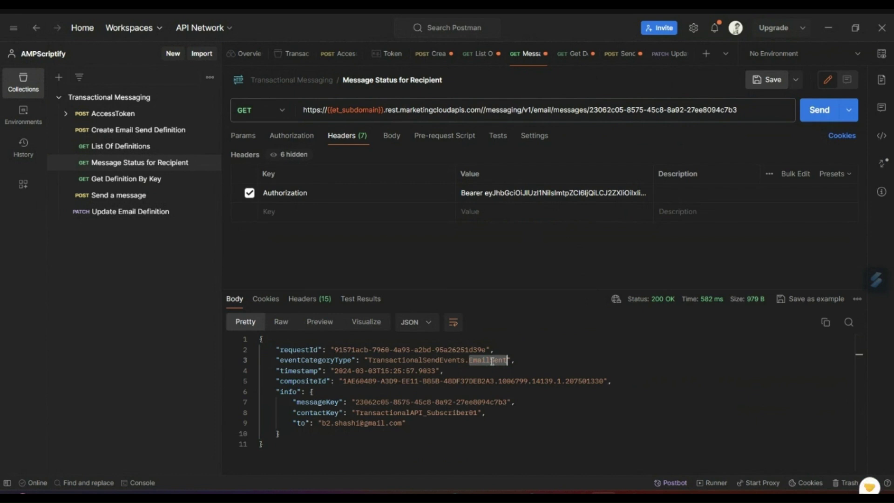
pyautogui.click(368, 394)
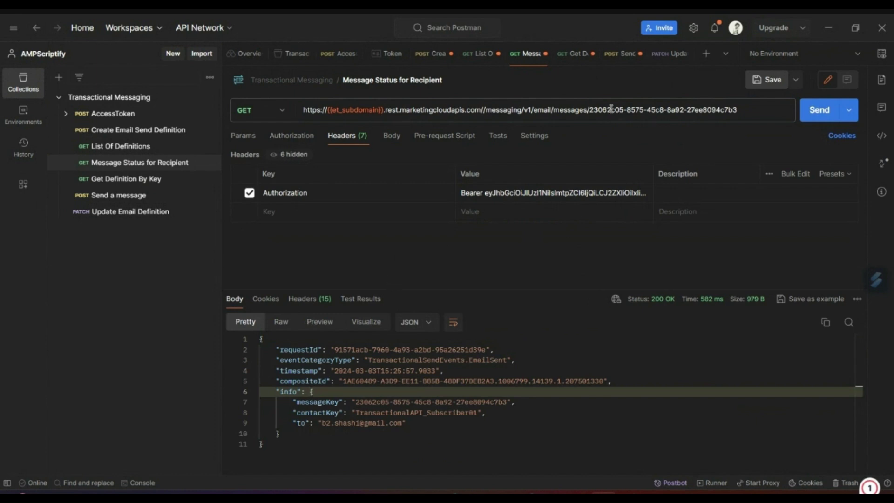
pyautogui.moveTo(567, 488)
pyautogui.click(513, 433)
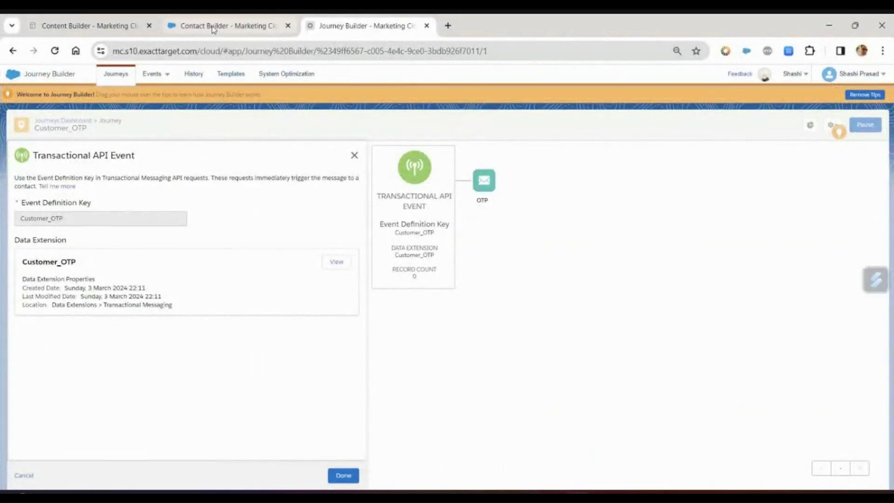
pyautogui.click(214, 26)
pyautogui.click(856, 158)
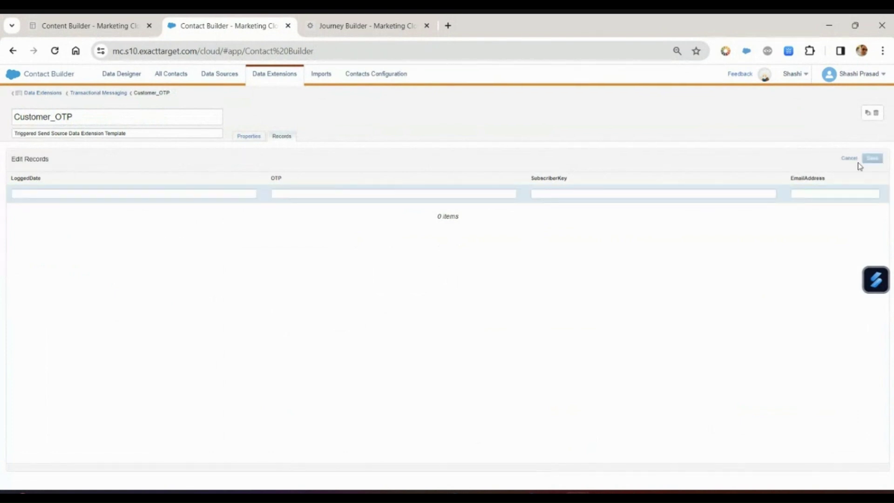
pyautogui.click(845, 160)
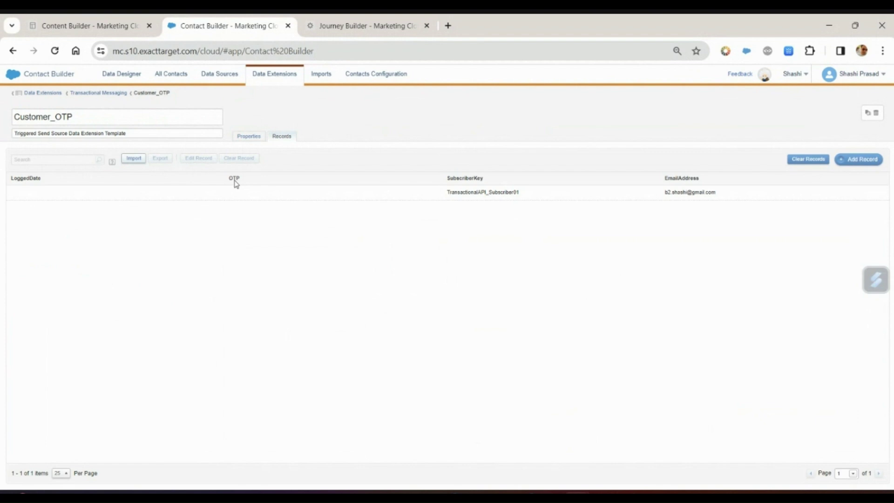
pyautogui.click(254, 137)
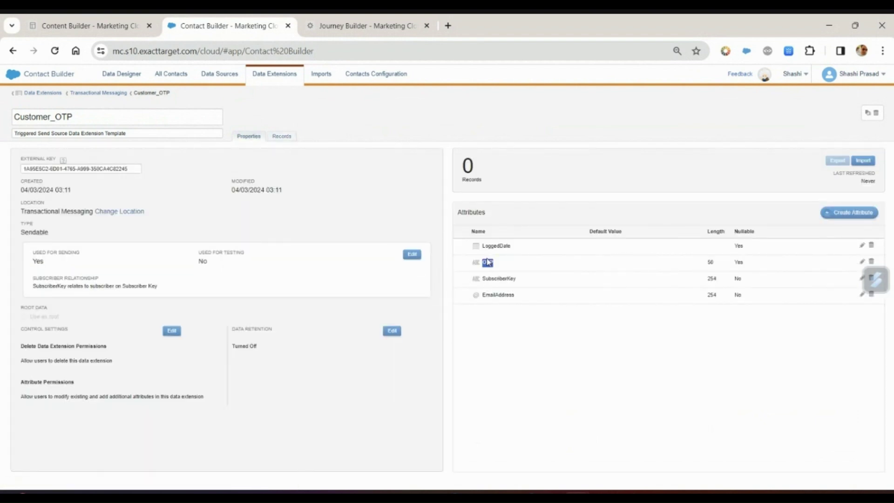
pyautogui.click(600, 438)
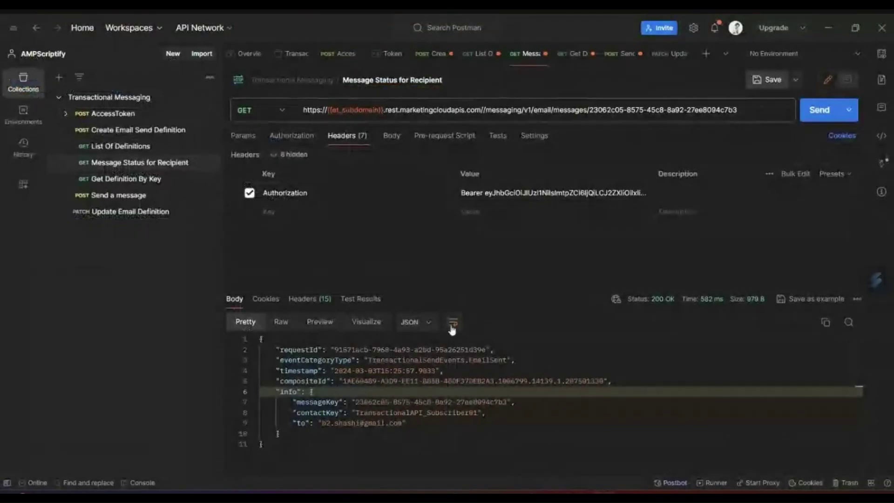
# Change OTP_CODE to OTP on line 7 of the Send a message body and resend it
pyautogui.click(128, 196)
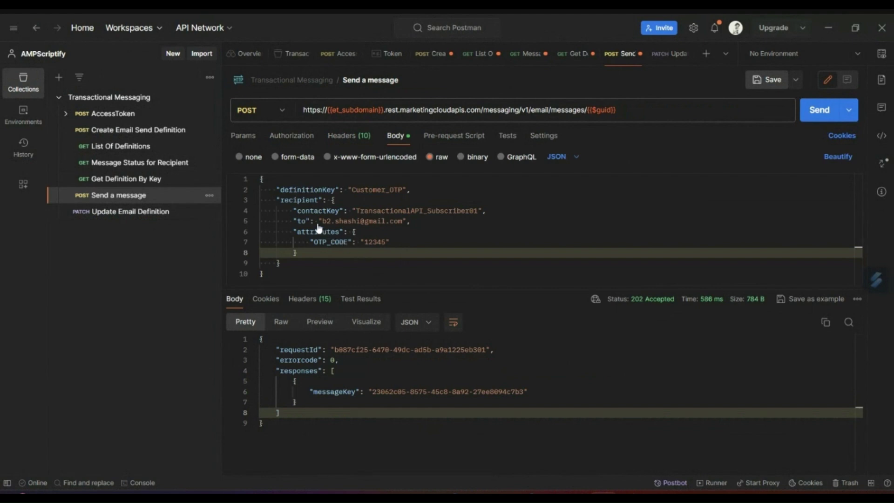
pyautogui.doubleClick(330, 242)
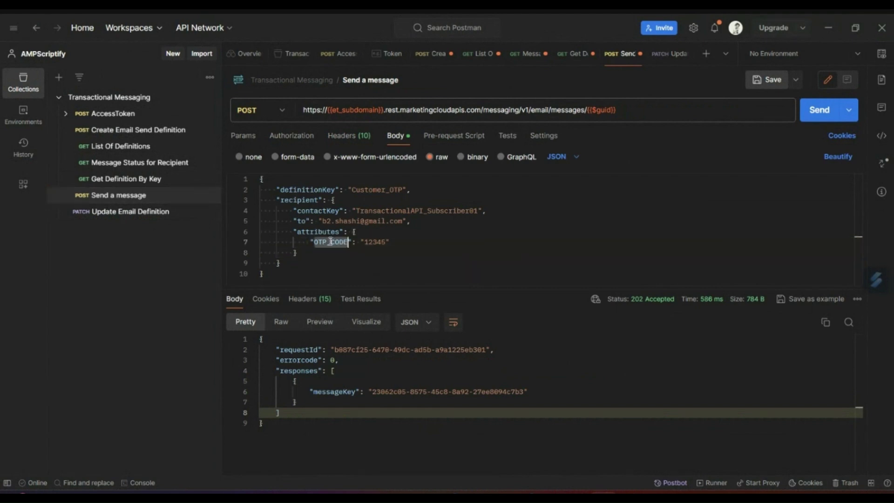
pyautogui.hotkey('ctrl', 'a')
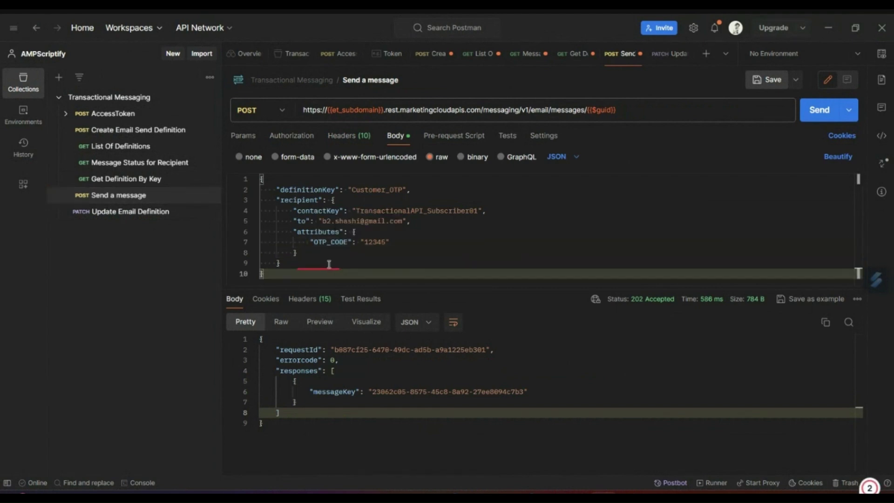
pyautogui.doubleClick(330, 242)
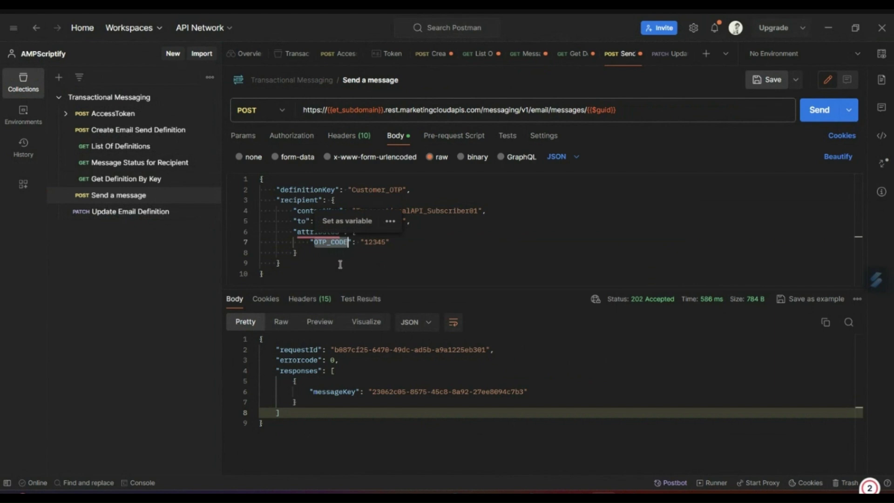
pyautogui.write('OTP')
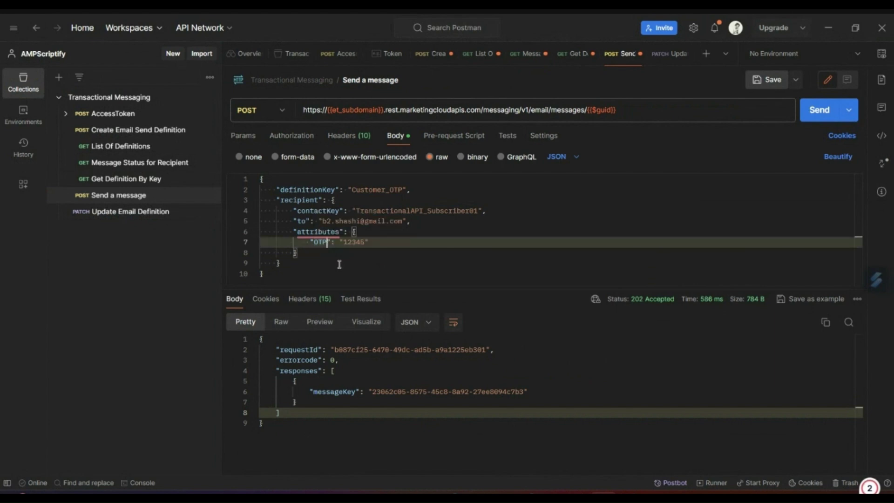
pyautogui.click(340, 263)
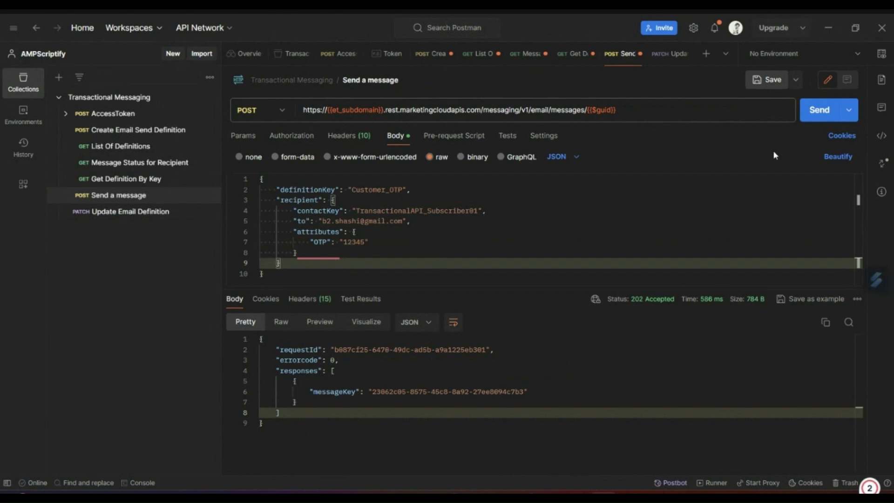
pyautogui.click(818, 114)
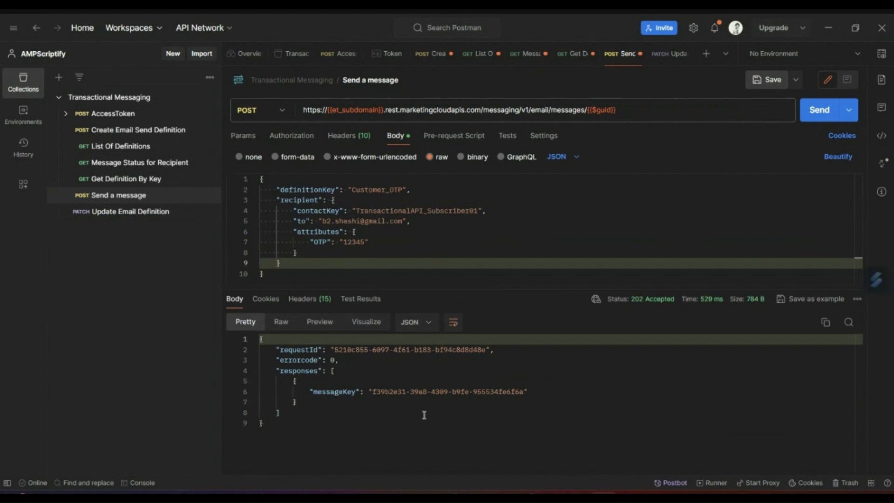
pyautogui.click(826, 29)
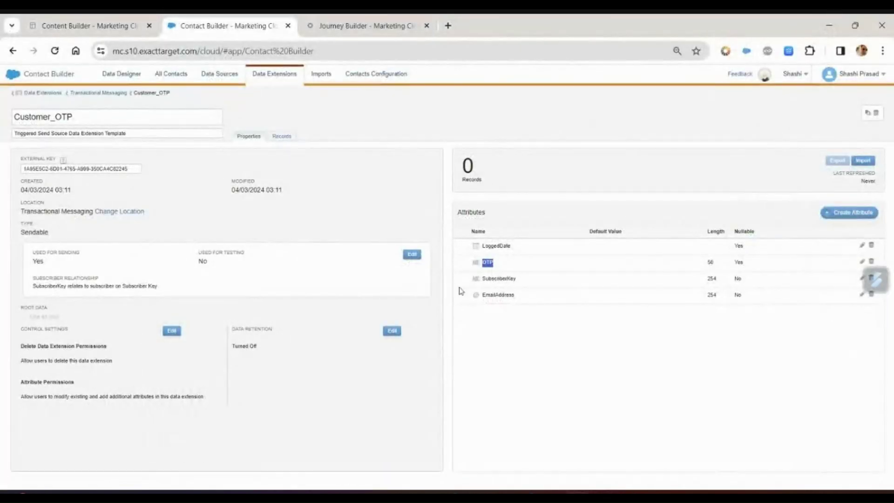
pyautogui.click(281, 136)
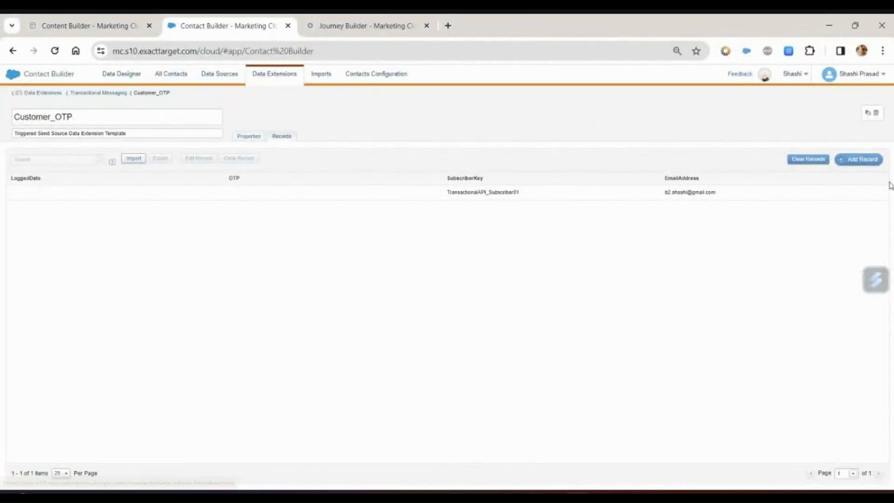
pyautogui.click(862, 159)
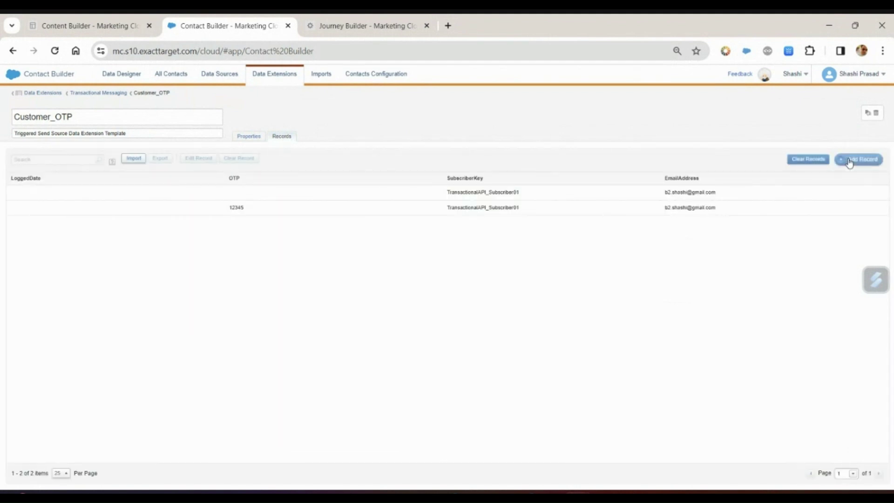
pyautogui.doubleClick(237, 208)
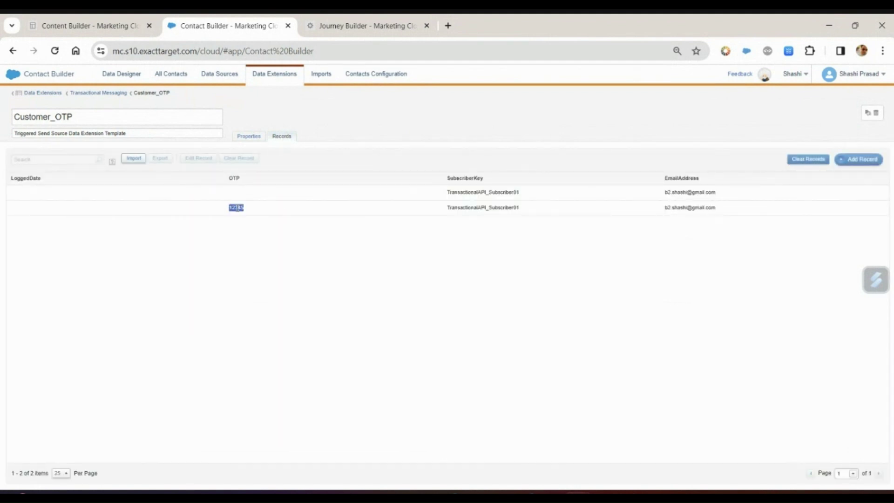
pyautogui.click(248, 136)
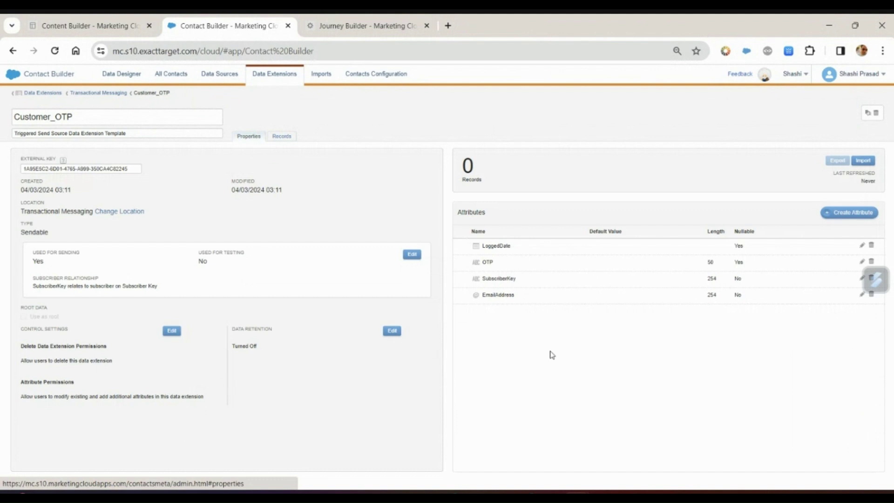
# Set LoggedDate to default to the current system date, keeping it Not Required, and save
pyautogui.click(861, 247)
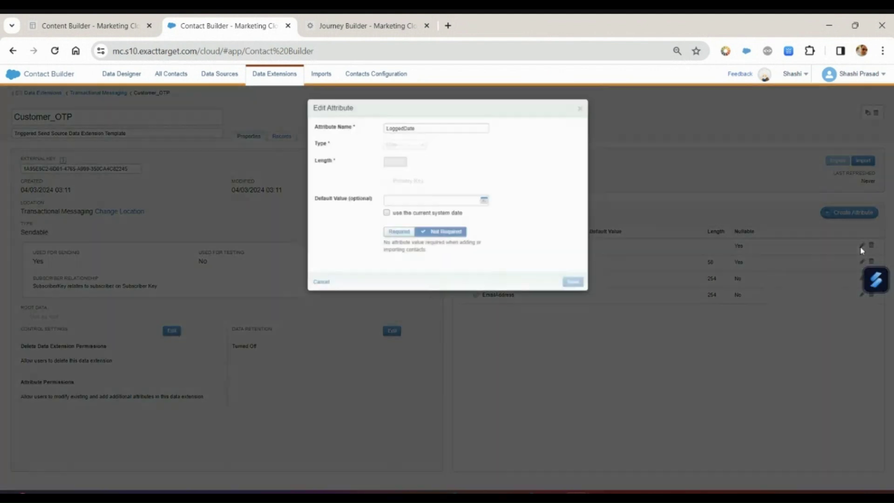
pyautogui.click(399, 233)
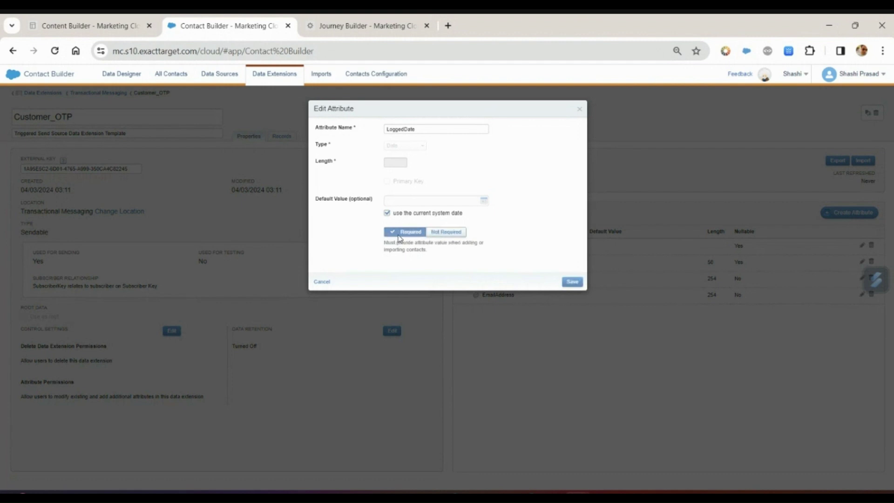
pyautogui.click(435, 233)
pyautogui.click(576, 283)
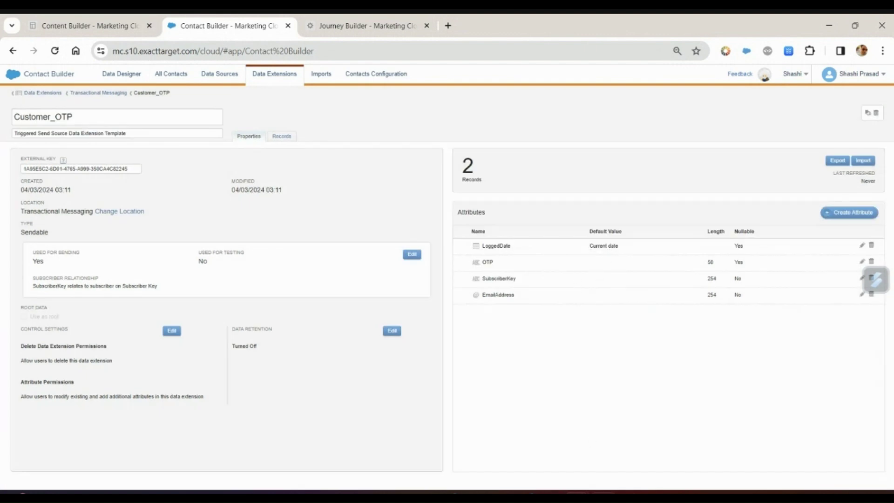
# Resend the OTP message from Postman and return to Contact Builder
pyautogui.click(605, 494)
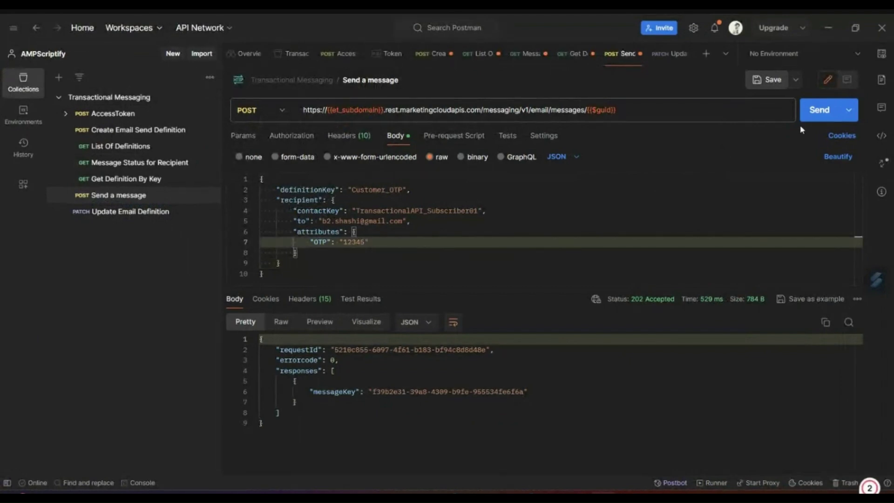
pyautogui.click(821, 110)
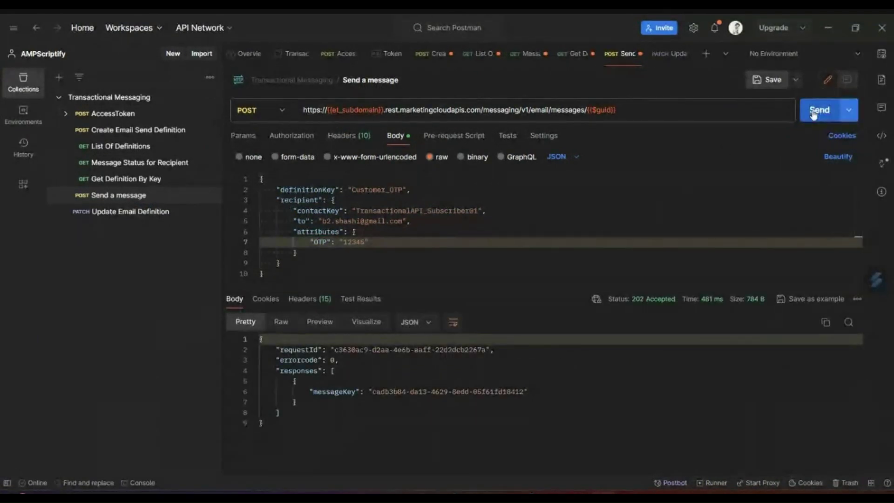
pyautogui.click(828, 28)
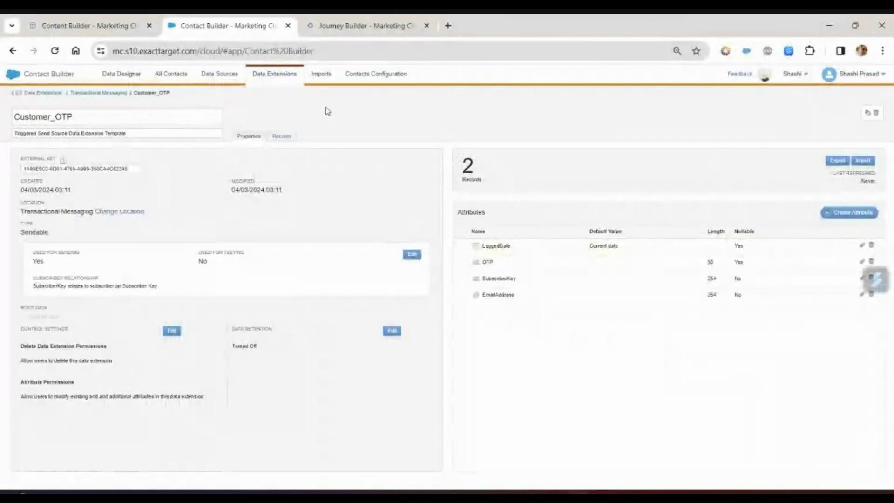
pyautogui.click(292, 137)
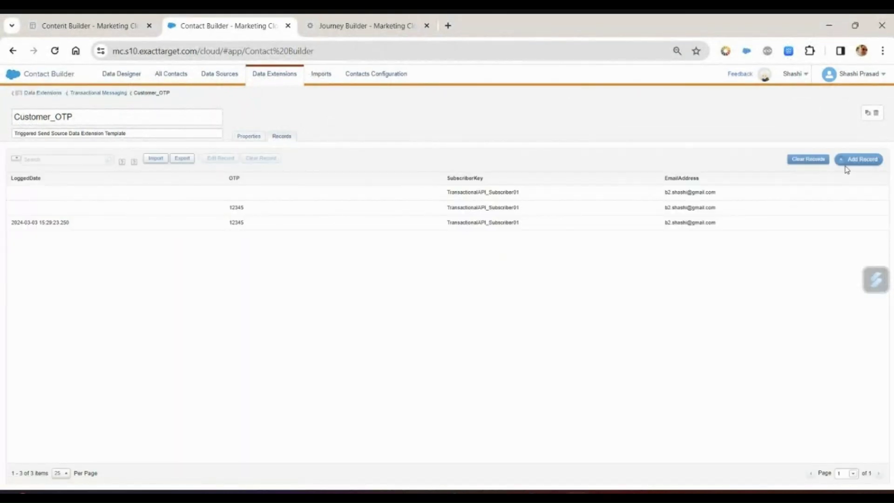
pyautogui.click(852, 160)
pyautogui.click(849, 160)
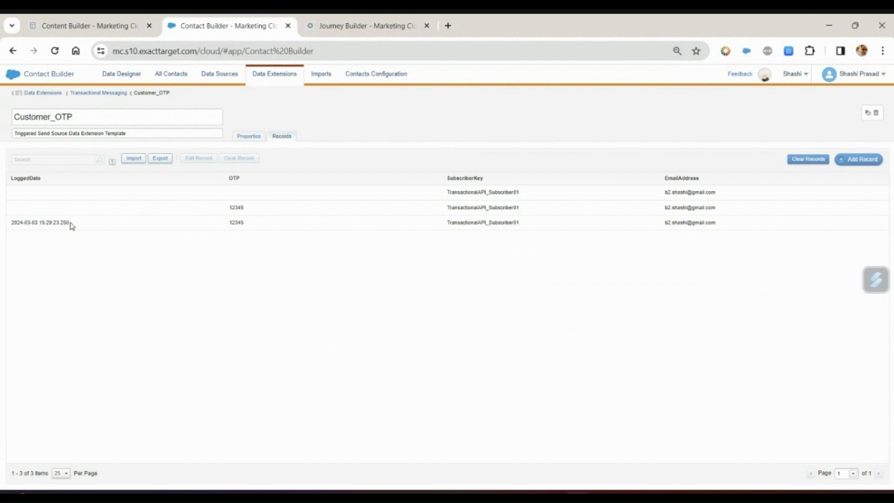
pyautogui.hotkey('ctrl', 'Tab')
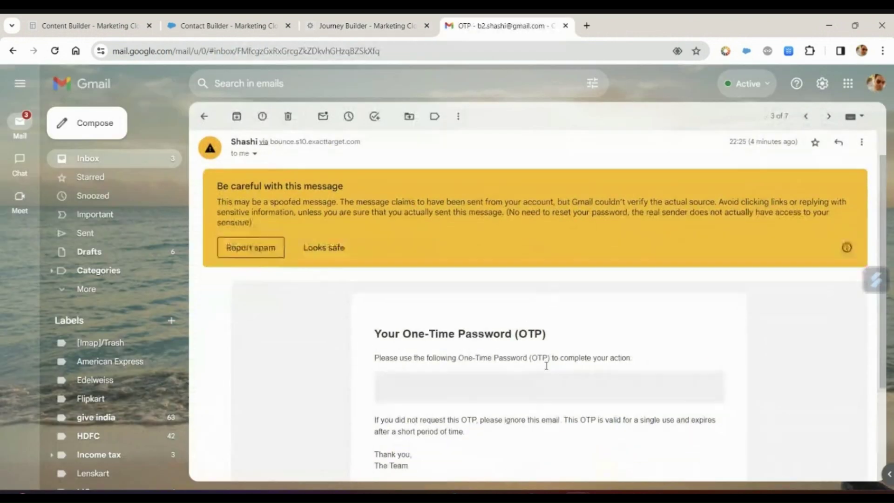
pyautogui.scroll(-1, 466, 358)
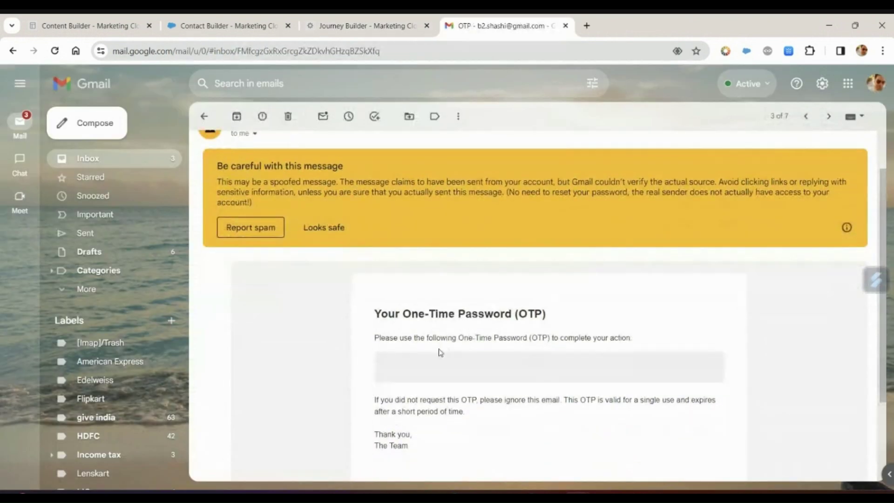
# Delete the older OTP emails, check the one-time password in the newest one, and close the mail tab
pyautogui.click(287, 116)
pyautogui.click(459, 201)
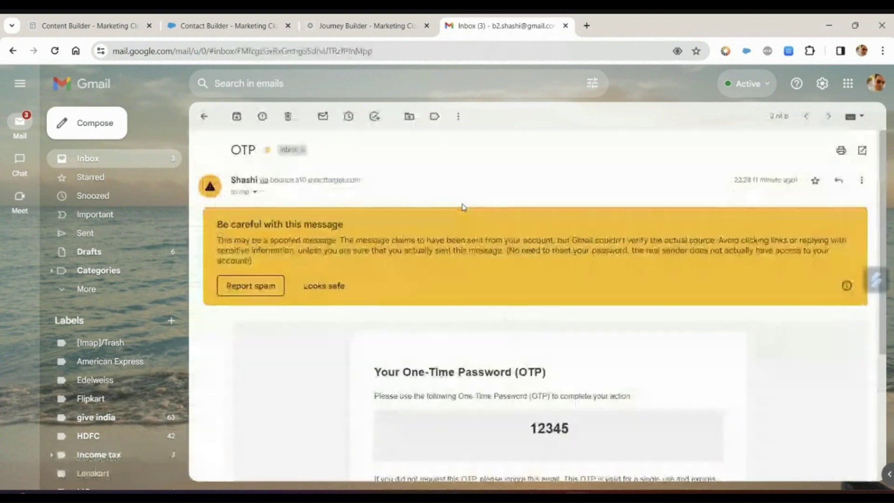
pyautogui.scroll(-2, 549, 370)
pyautogui.doubleClick(549, 370)
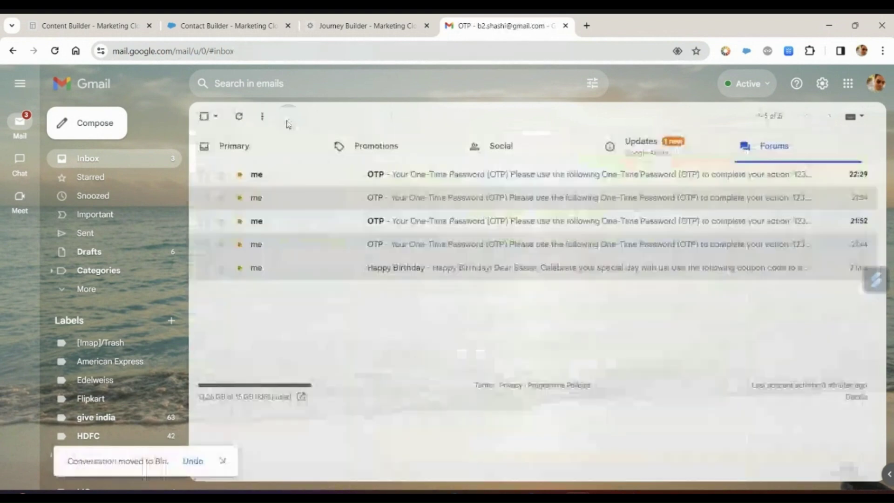
pyautogui.click(288, 116)
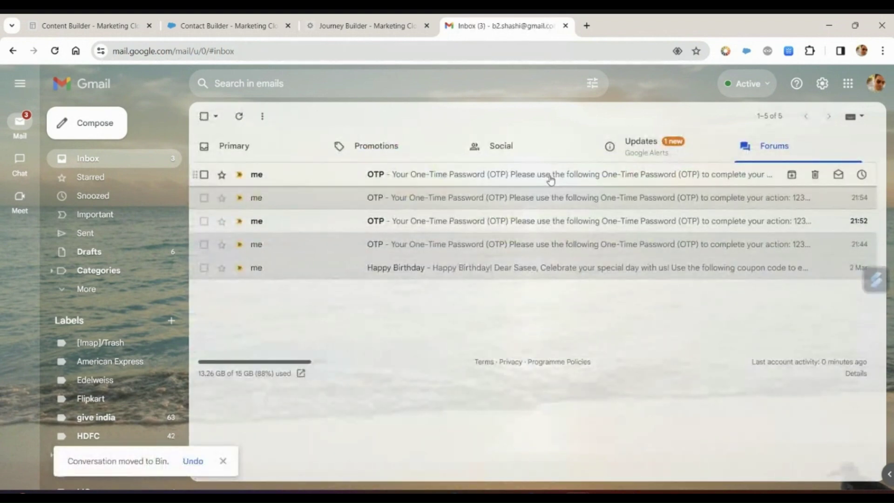
pyautogui.click(551, 179)
pyautogui.scroll(-2, 545, 335)
pyautogui.doubleClick(548, 312)
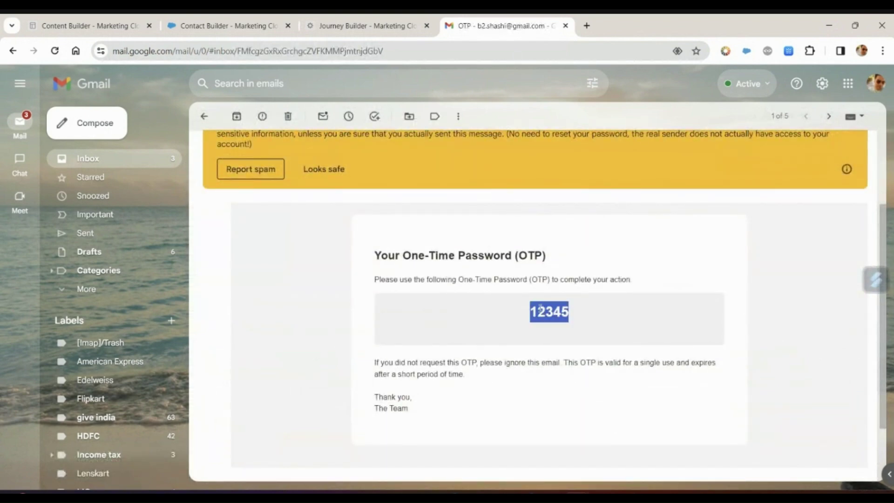
pyautogui.hotkey('ctrl', 'w')
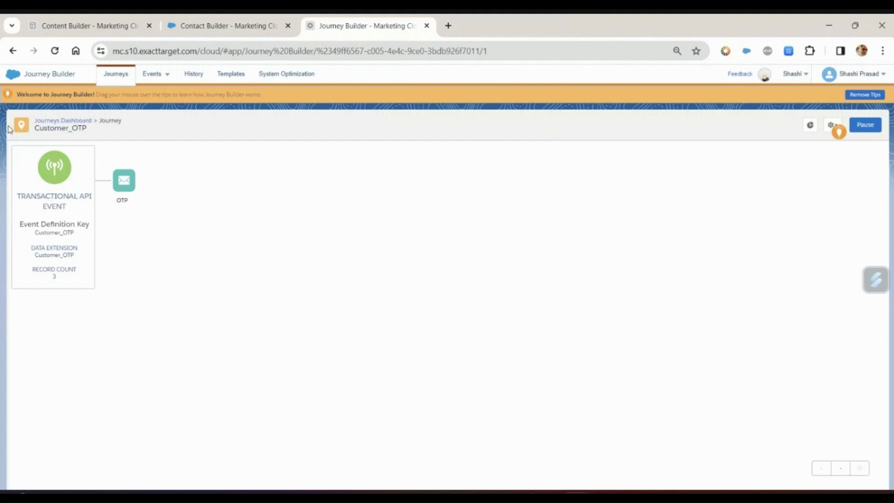
# Open Email Studio, grab the contactKey from Postman's Send a message request, and open Subscribers
pyautogui.moveTo(24, 86)
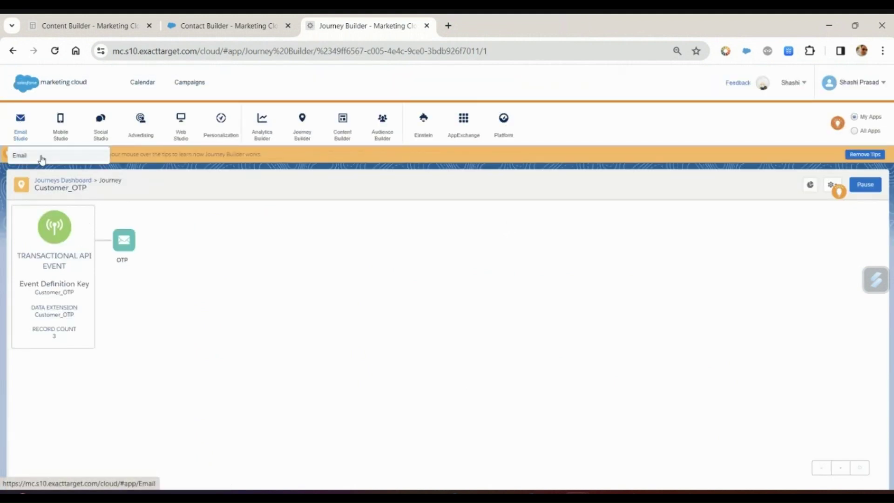
pyautogui.click(42, 157)
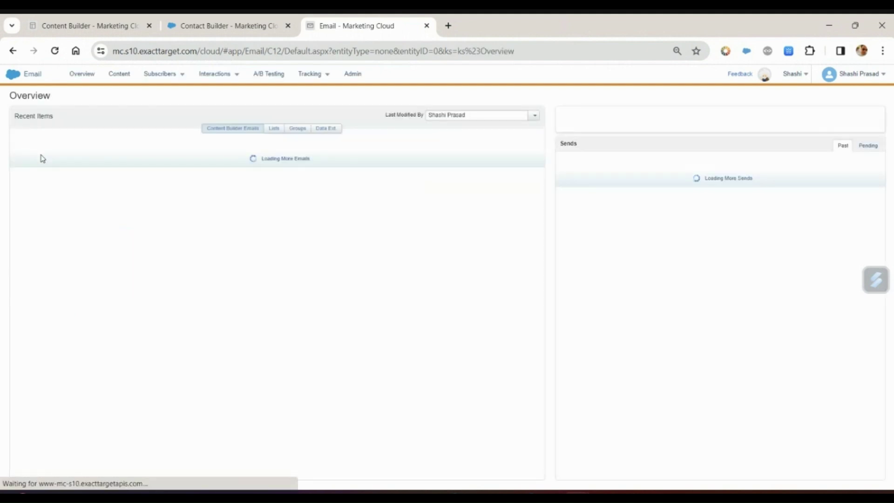
pyautogui.hotkey('alt', 'Tab')
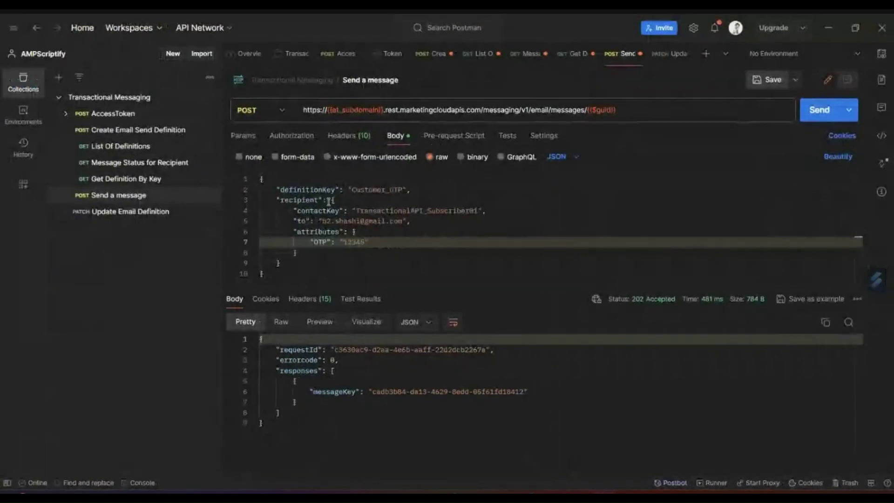
pyautogui.doubleClick(391, 210)
pyautogui.hotkey('ctrl', 'c')
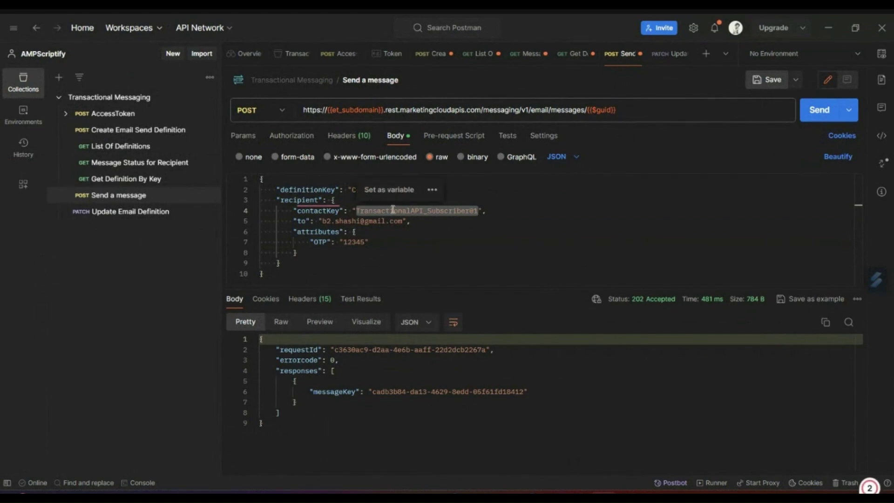
pyautogui.hotkey('alt', 'Tab')
pyautogui.click(174, 77)
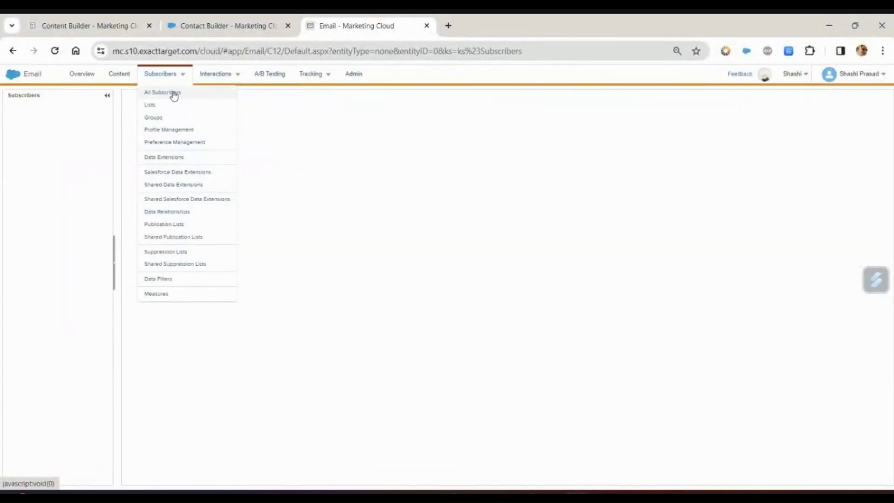
# Search All Subscribers by Subscriber Key for the pasted API subscriber key, finding no match
pyautogui.click(174, 94)
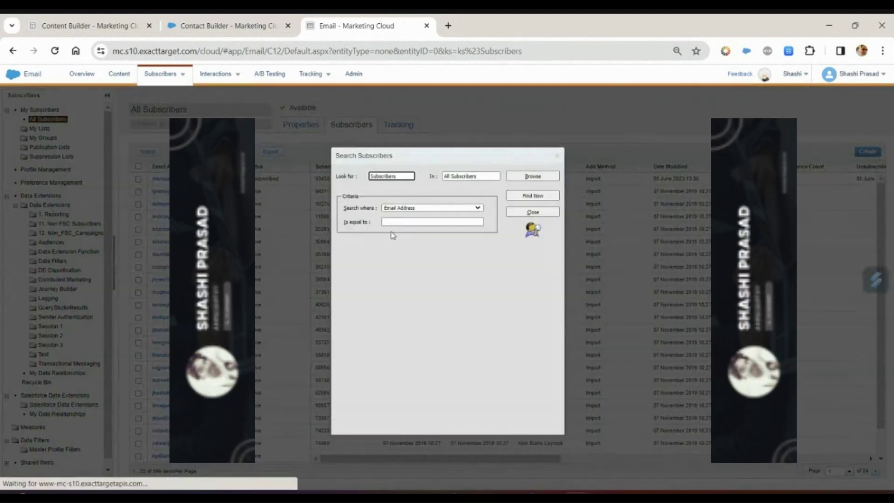
pyautogui.click(420, 208)
pyautogui.click(412, 243)
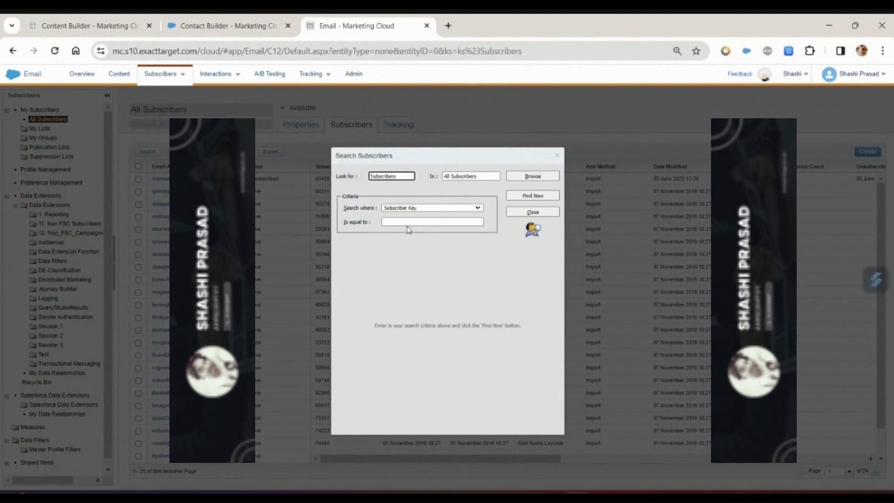
pyautogui.click(408, 223)
pyautogui.hotkey('ctrl', 'v')
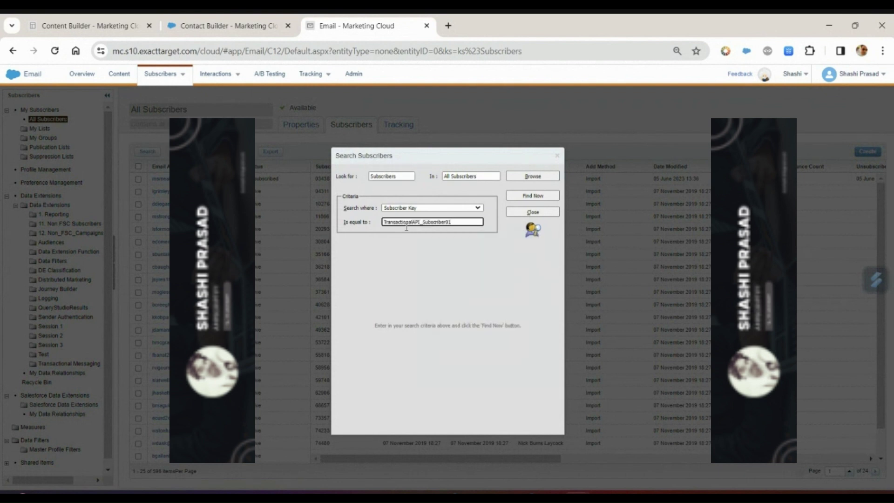
pyautogui.click(547, 196)
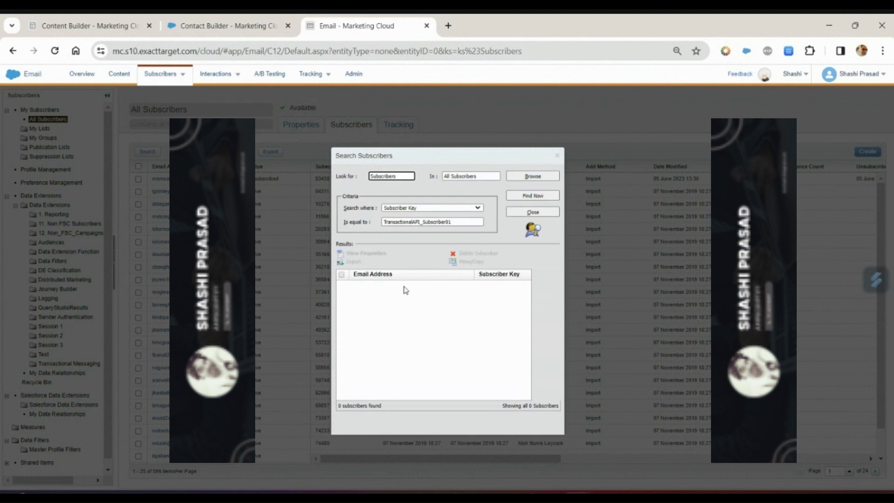
pyautogui.rightClick(394, 31)
pyautogui.press('Escape')
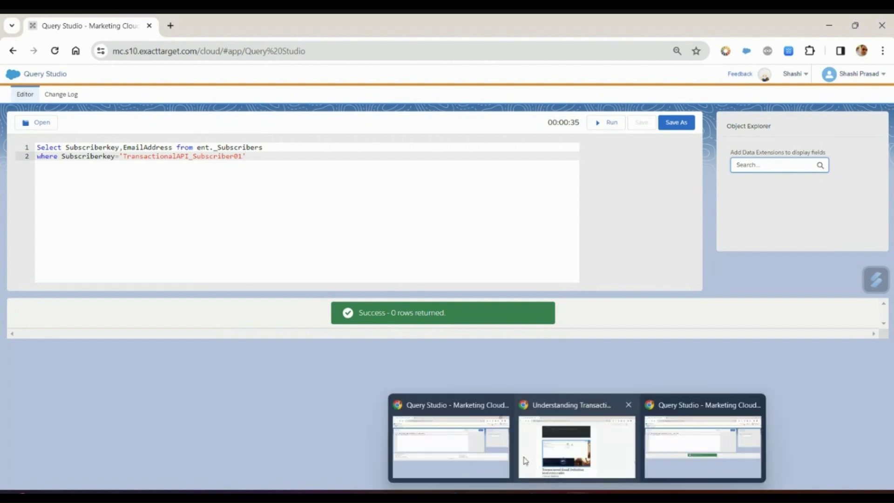
# In Query Studio, highlight the _Subscribers table name and the returned subscriber key and email
pyautogui.click(464, 440)
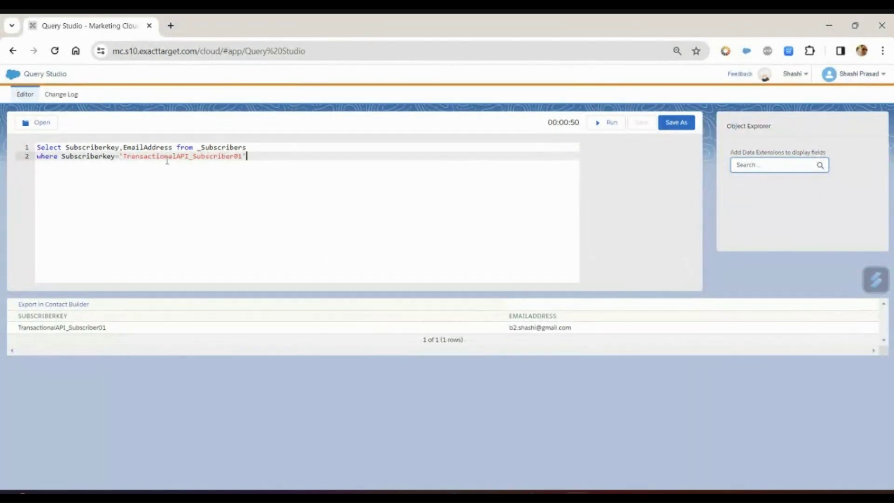
pyautogui.click(198, 147)
pyautogui.moveTo(198, 147); pyautogui.dragTo(254, 151)
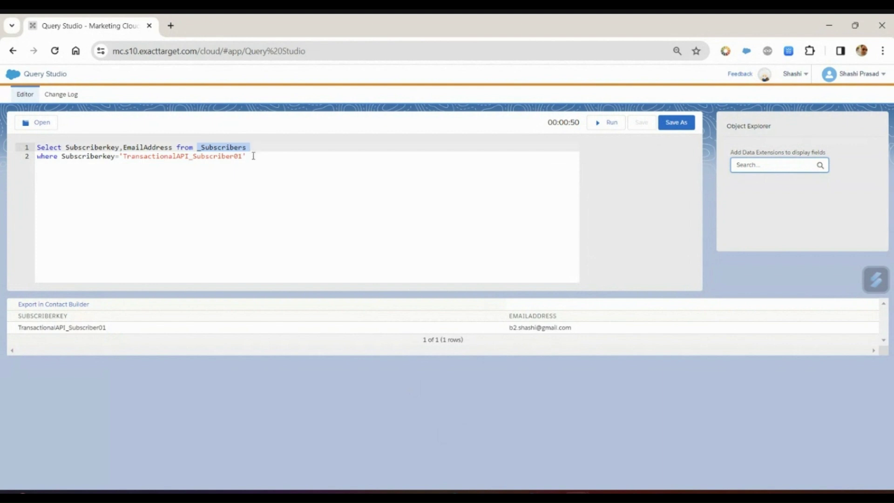
pyautogui.doubleClick(51, 328)
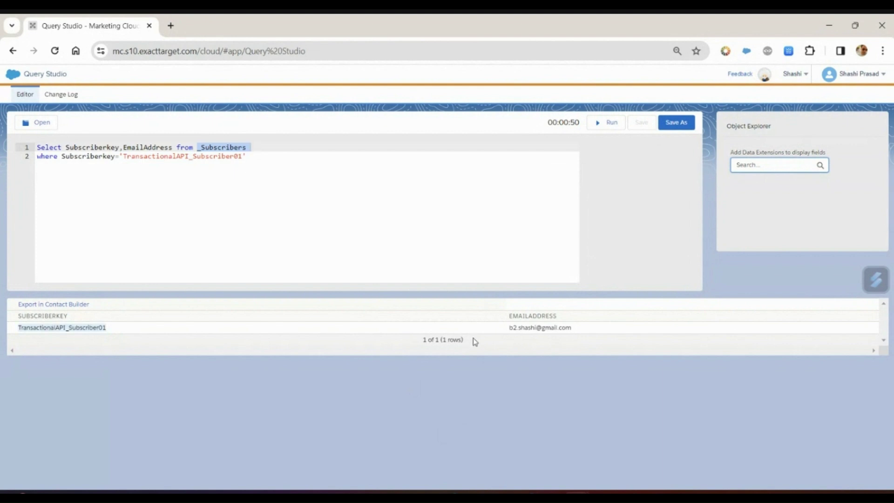
pyautogui.doubleClick(524, 328)
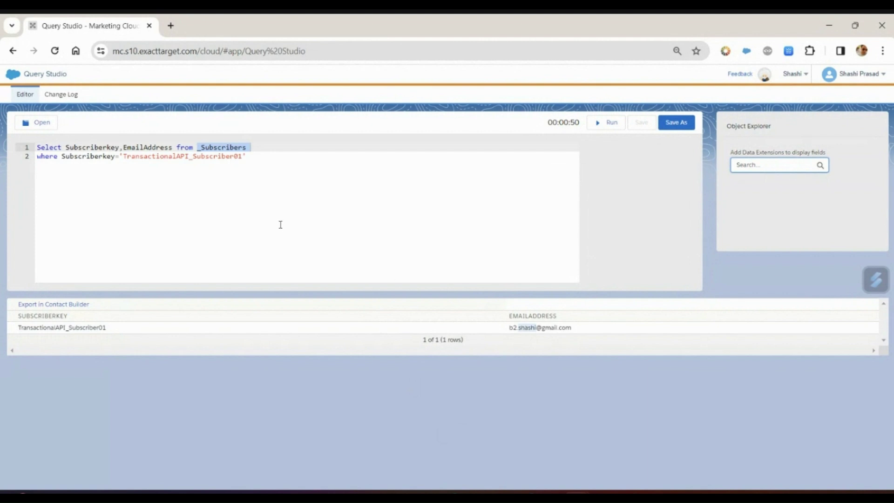
# Add the notes Ent._Subscribers and _subscribers on new lines below the query
pyautogui.click(284, 157)
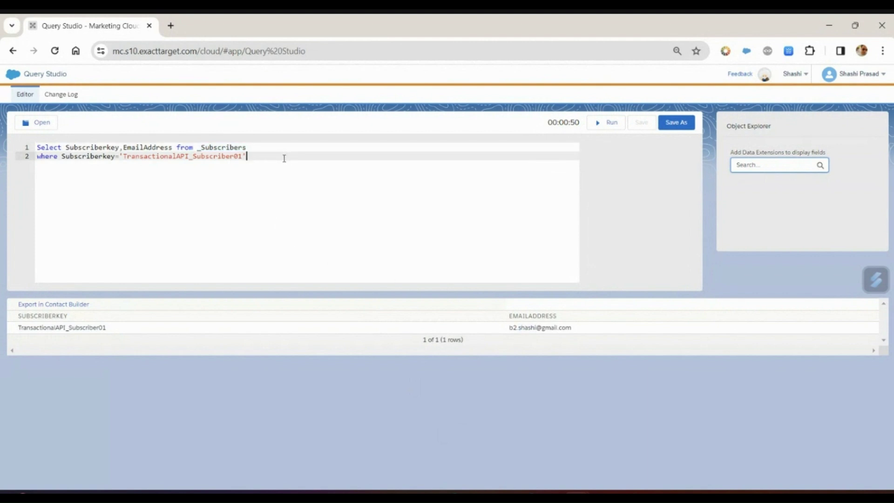
pyautogui.press('Return')
pyautogui.press('Return')
pyautogui.write('En')
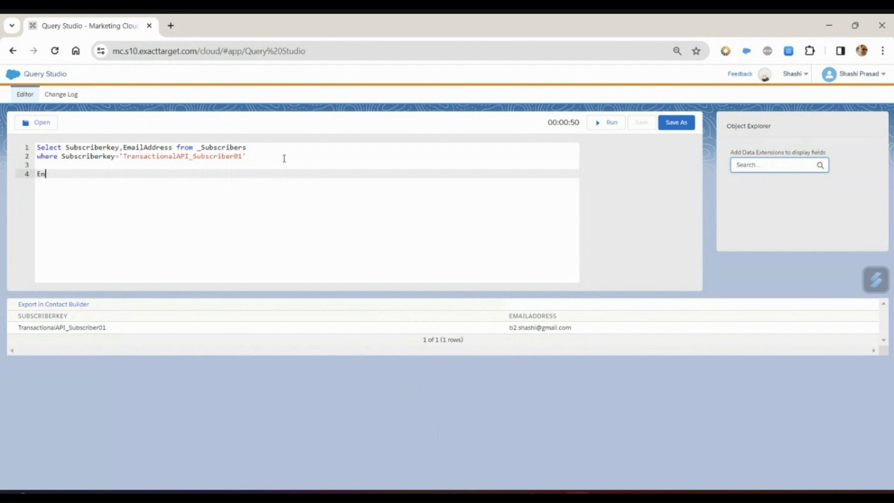
pyautogui.write('t._Subscribers')
pyautogui.press('Return')
pyautogui.write('_')
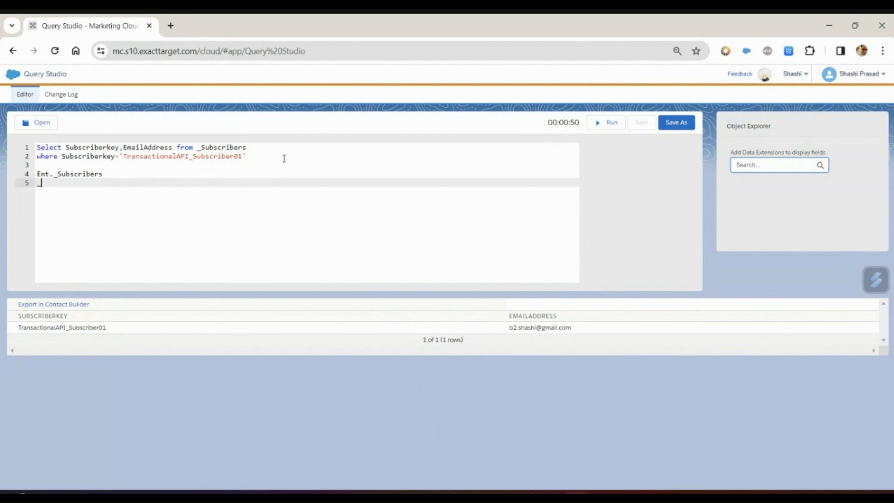
pyautogui.write('subscribes')
pyautogui.press('BackSpace')
pyautogui.press('BackSpace')
pyautogui.write('ers')
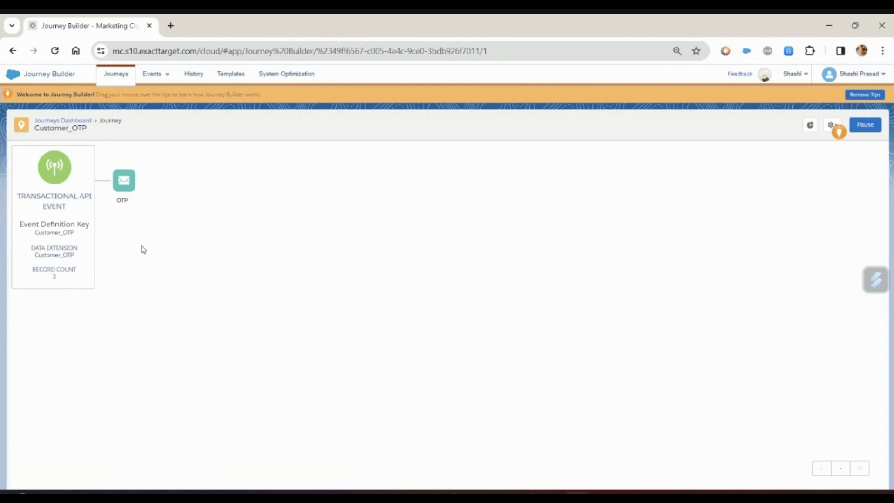
# Show the OTP email's Activity Summary and edit its Delivery Options (All Subscribers, Add Subscribers No)
pyautogui.click(127, 185)
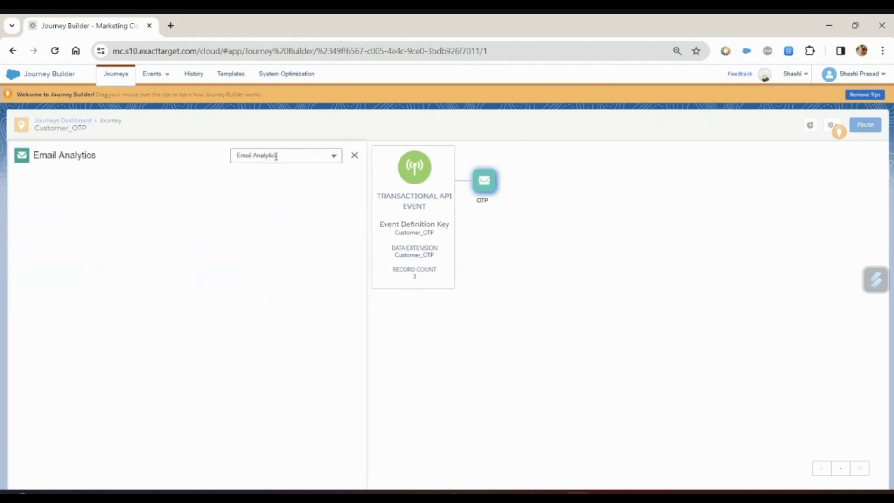
pyautogui.click(277, 155)
pyautogui.click(280, 190)
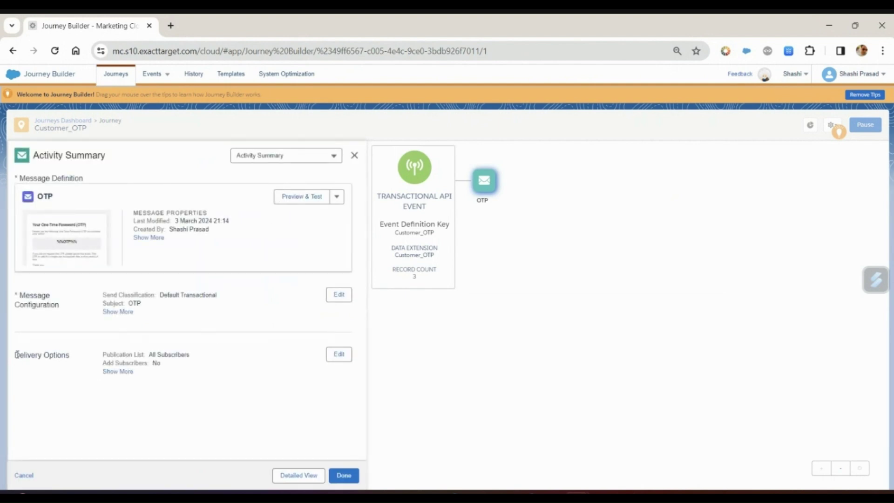
pyautogui.moveTo(17, 354); pyautogui.dragTo(70, 356)
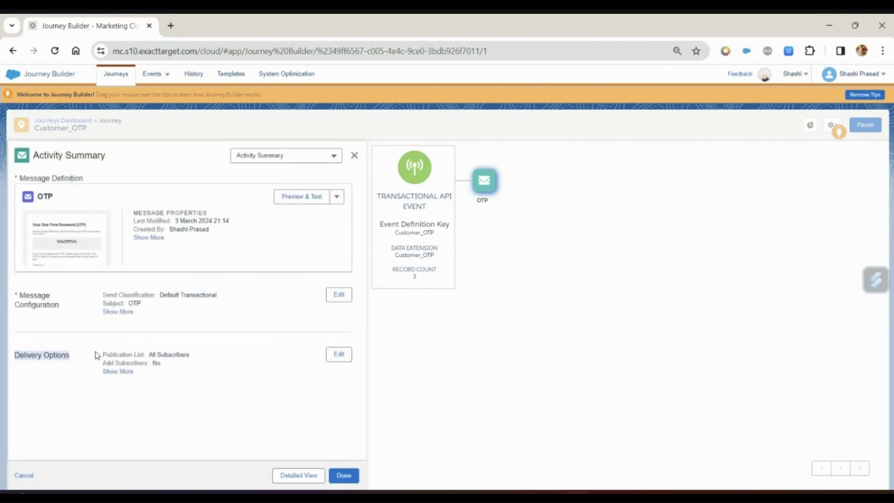
pyautogui.click(339, 355)
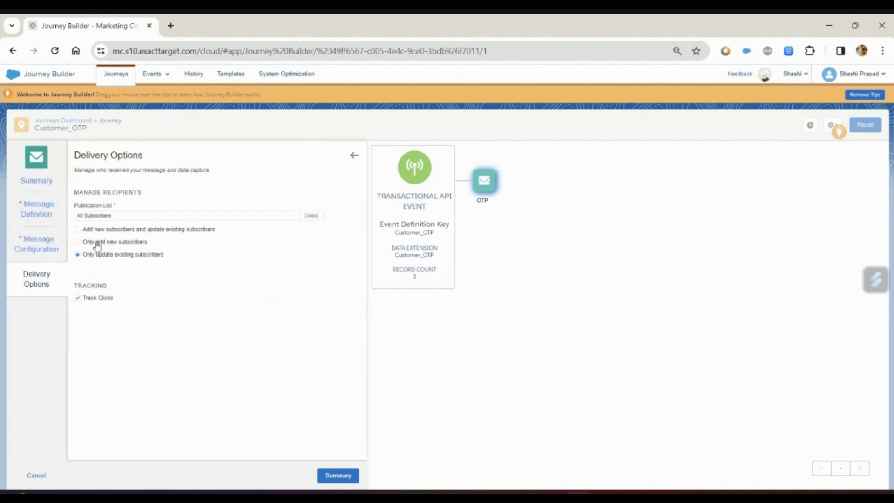